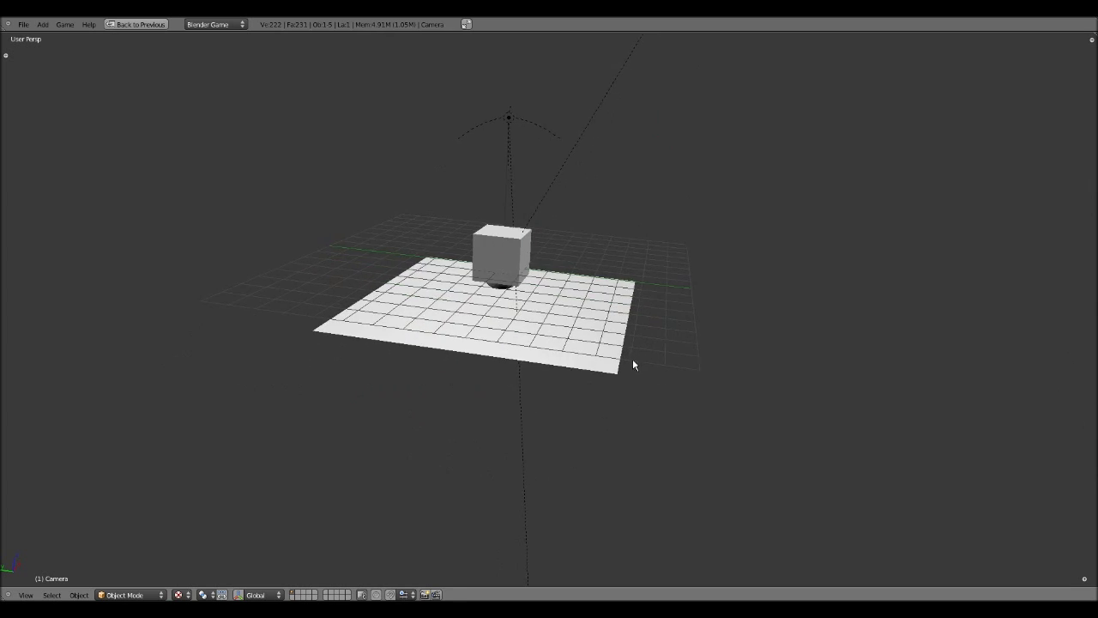
scroll(620, 382, "down", 1)
scroll(608, 396, "up", 5)
middle_click_drag(603, 411, 563, 308)
scroll(590, 380, "down", 6)
scroll(600, 366, "up", 4)
scroll(617, 372, "down", 2)
scroll(629, 373, "down", 1)
scroll(561, 306, "up", 3)
scroll(557, 304, "down", 1)
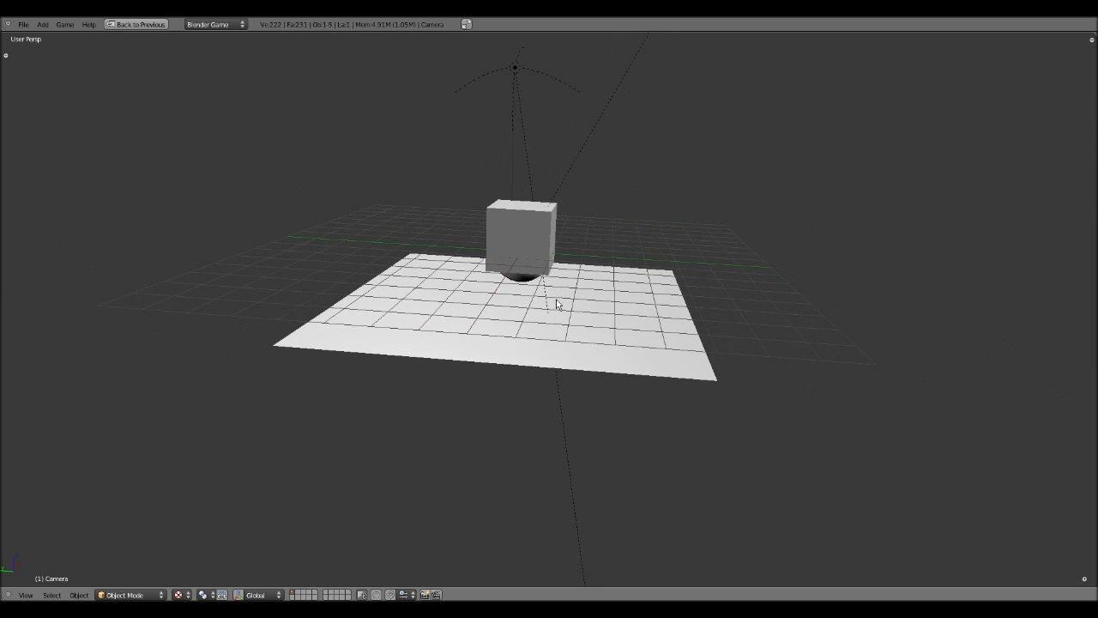
Step: Delete the existing ground plane beneath the cube and ball
scroll(556, 306, "down", 3)
right_click(541, 332)
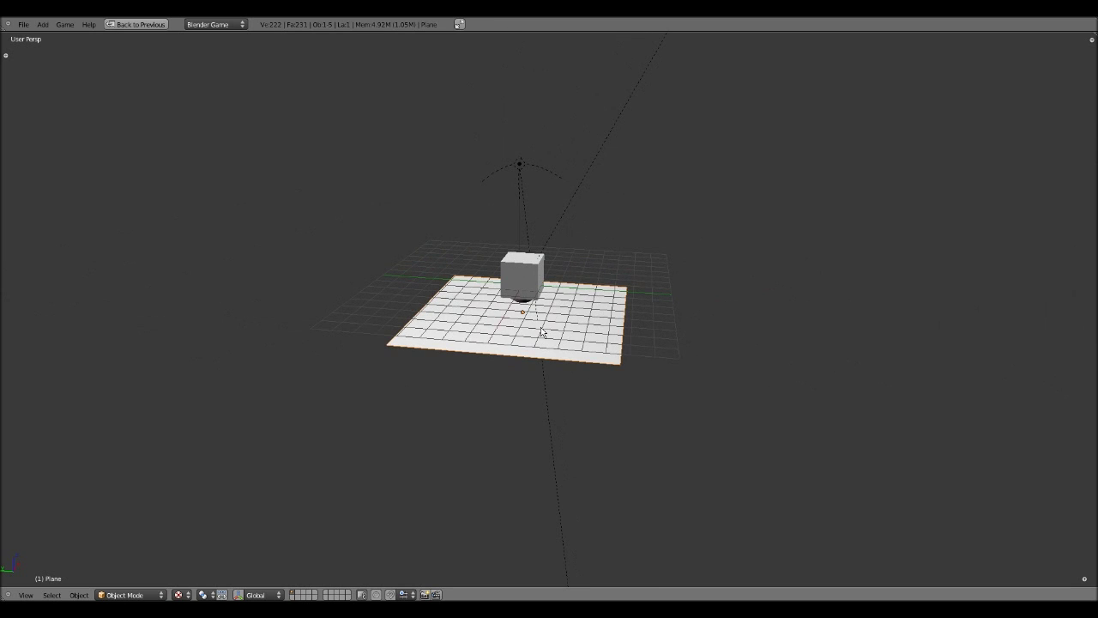
key("x")
left_click(552, 326)
scroll(549, 326, "up", 4)
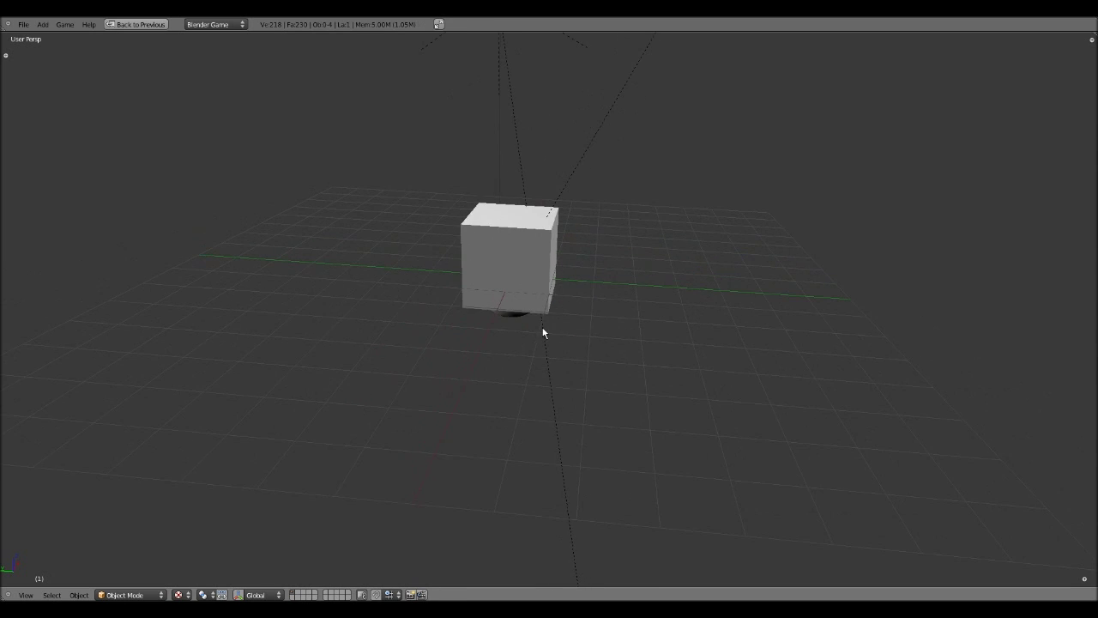
Step: Add a new plane to the scene through the operator search
key("space")
type("plan")
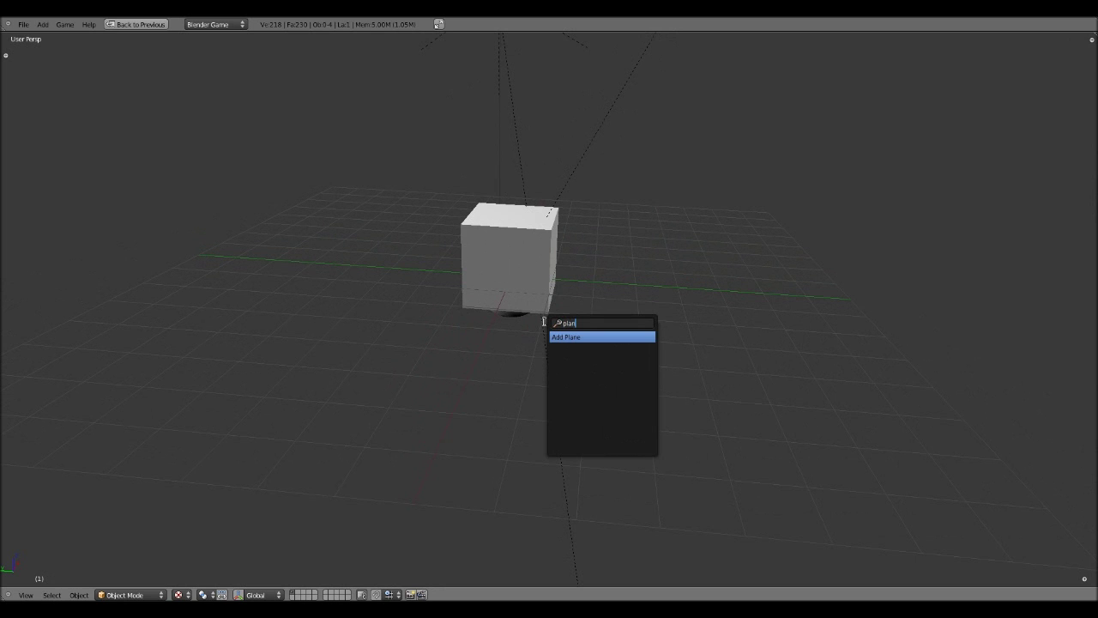
type("e")
key("Return")
scroll(545, 320, "down", 3)
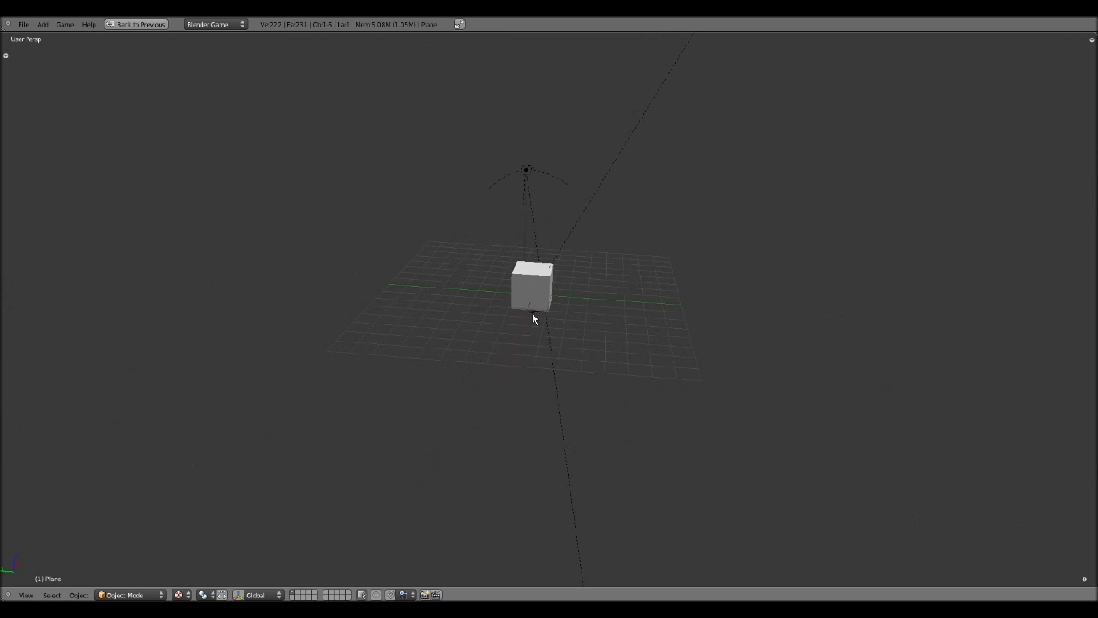
Step: Clear the new plane's location so it sits at the world origin
key("z")
middle_click_drag(613, 304, 590, 344)
scroll(536, 384, "down", 6)
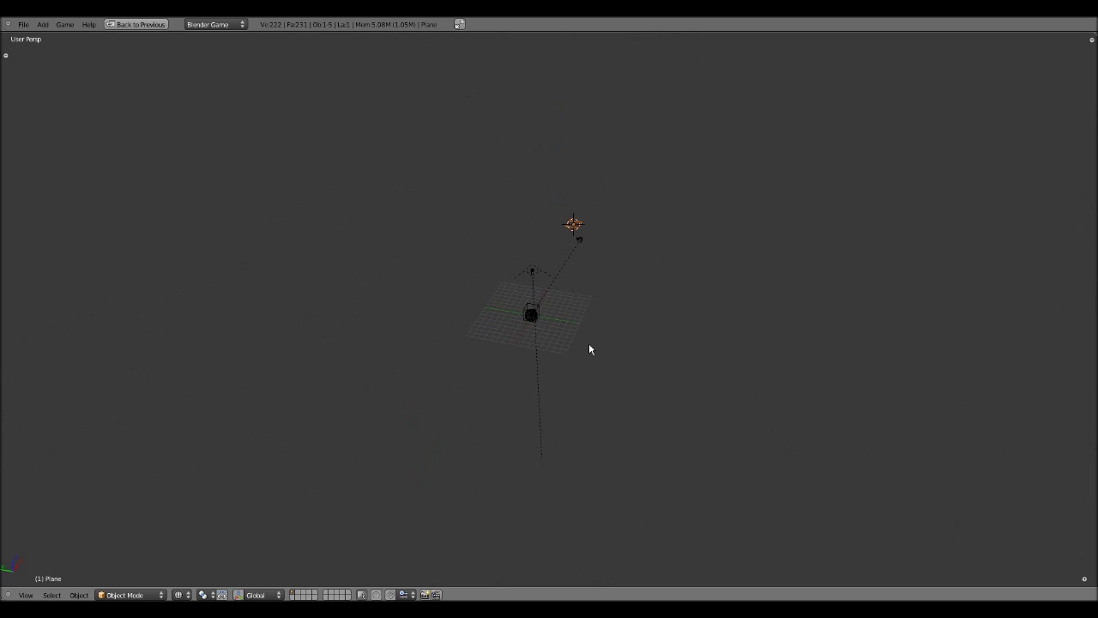
key("alt+g")
scroll(569, 289, "up", 7)
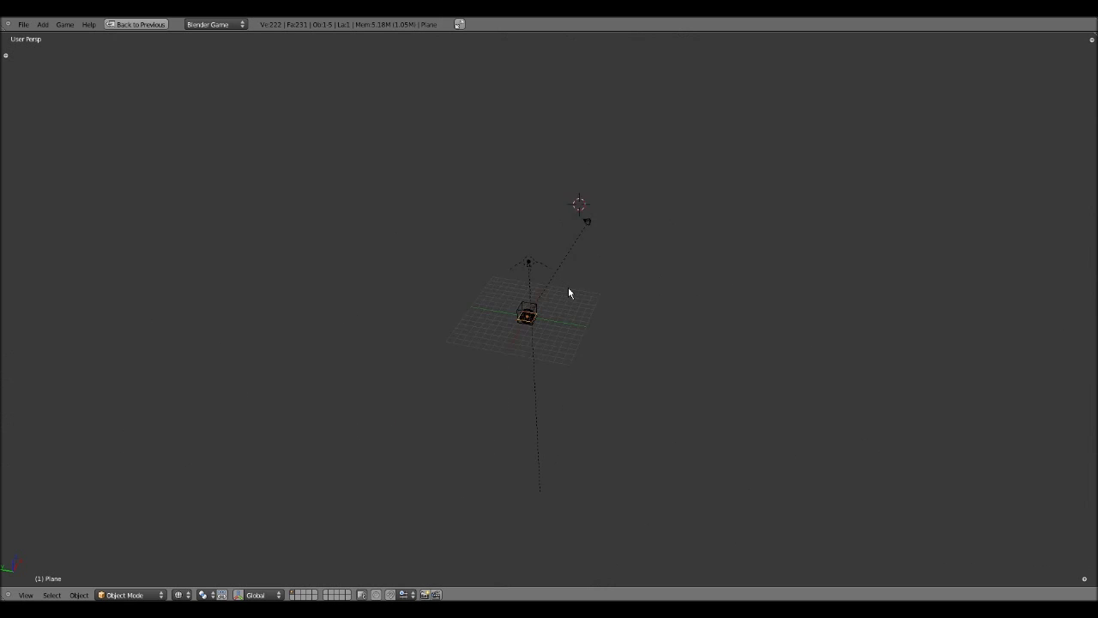
mouse_move(571, 292)
middle_mouse_down()
mouse_move(541, 263)
mouse_move(564, 250)
mouse_move(554, 245)
mouse_move(632, 320)
mouse_move(621, 276)
middle_mouse_up()
scroll(601, 299, "up", 5)
scroll(621, 276, "down", 9)
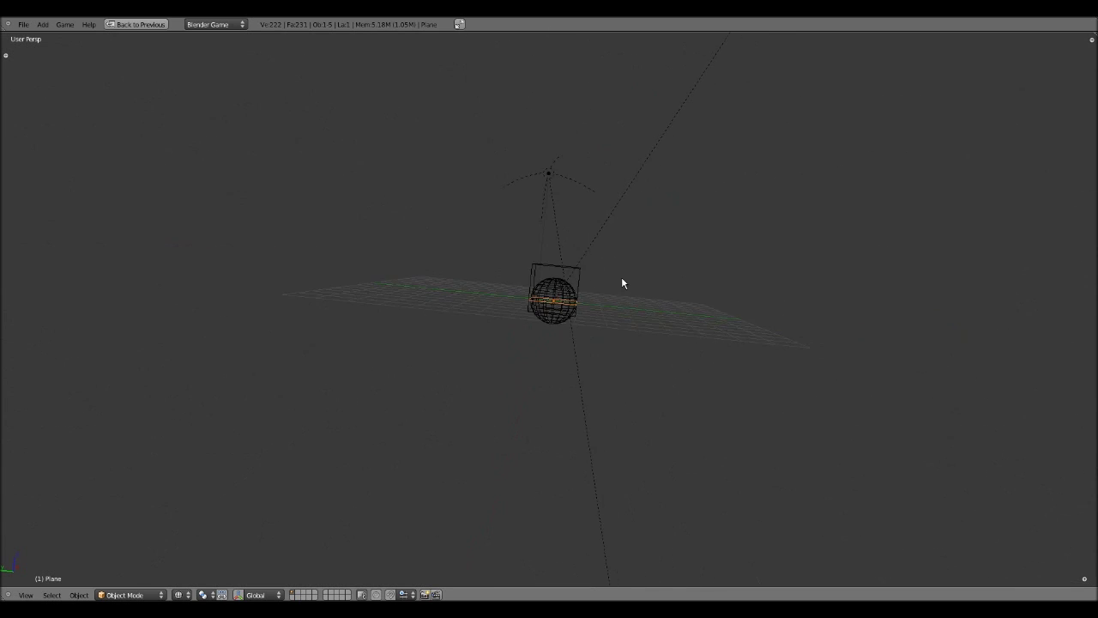
key("z")
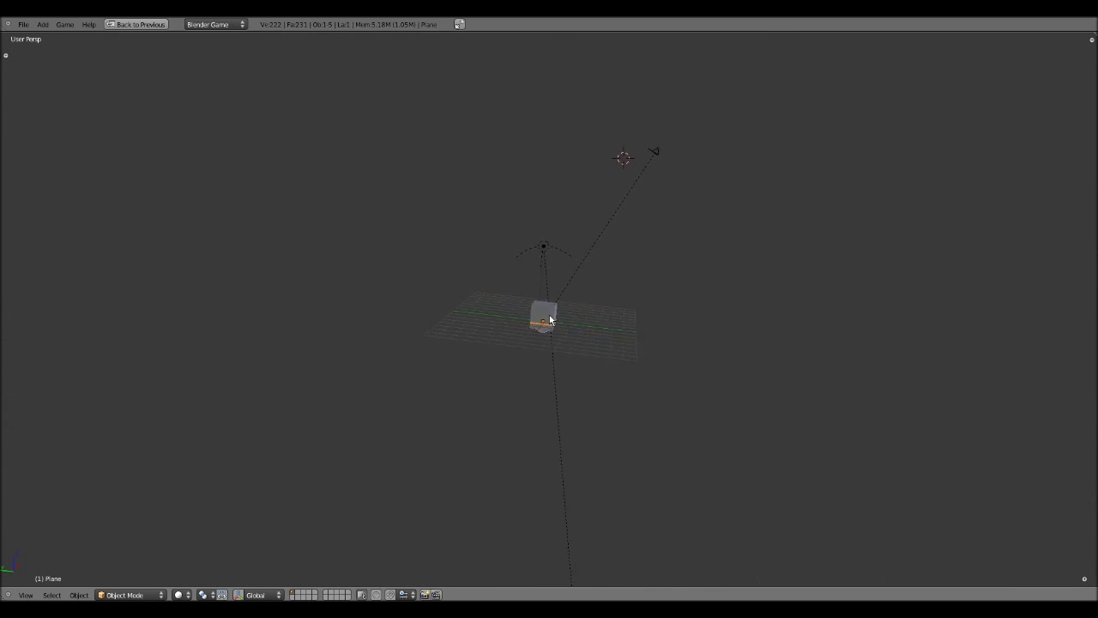
Step: Select the ball inside the cube in wireframe shading and maximize the main 3D viewport of the default layout
scroll(549, 315, "up", 6)
key("z")
right_click(535, 353)
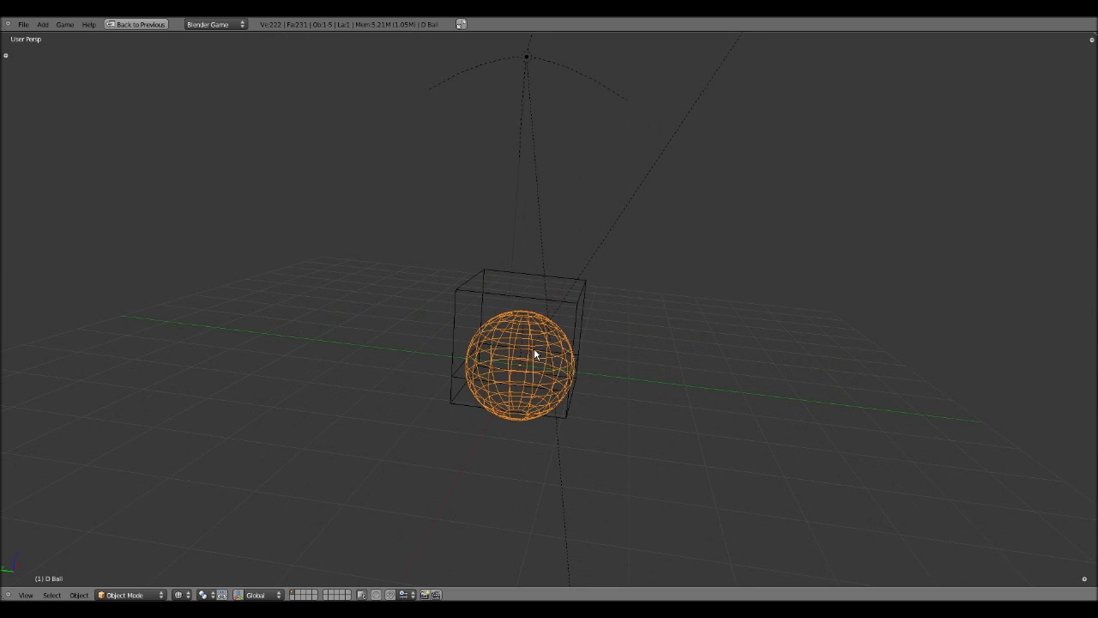
key("shift+space")
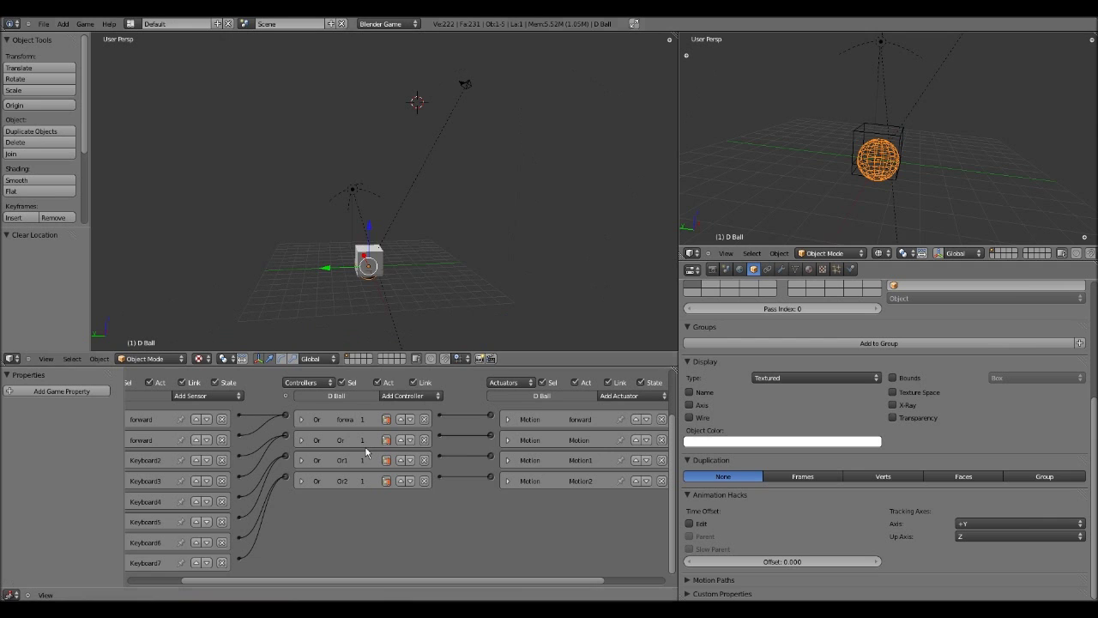
scroll(439, 221, "down", 2)
middle_click_drag(447, 222, 478, 222)
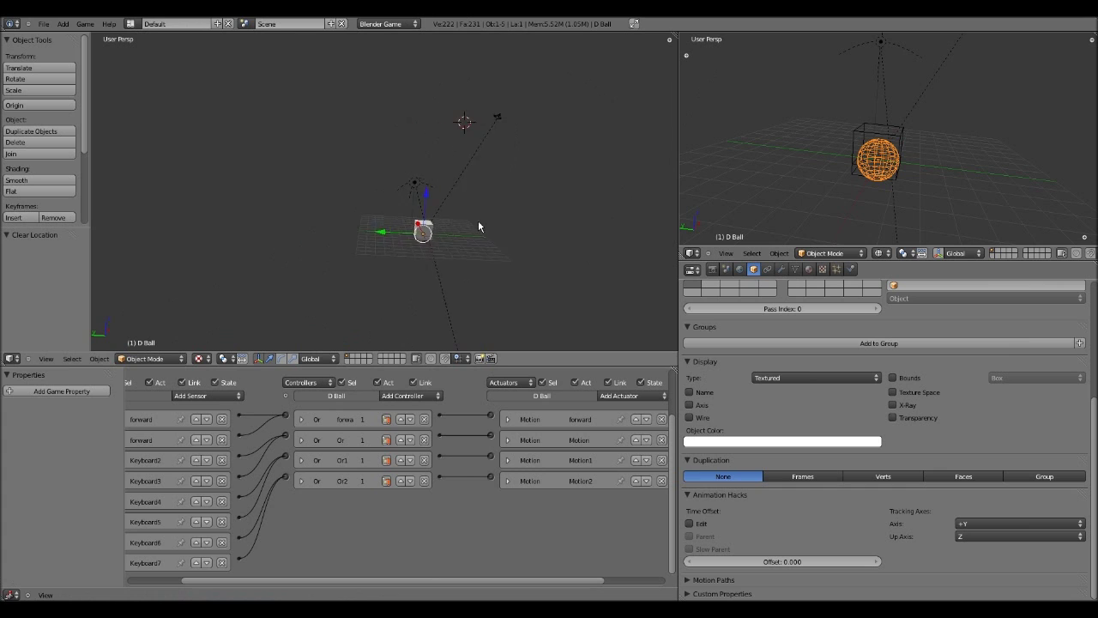
scroll(478, 222, "up", 4)
key("ctrl+Up")
scroll(417, 255, "down", 3)
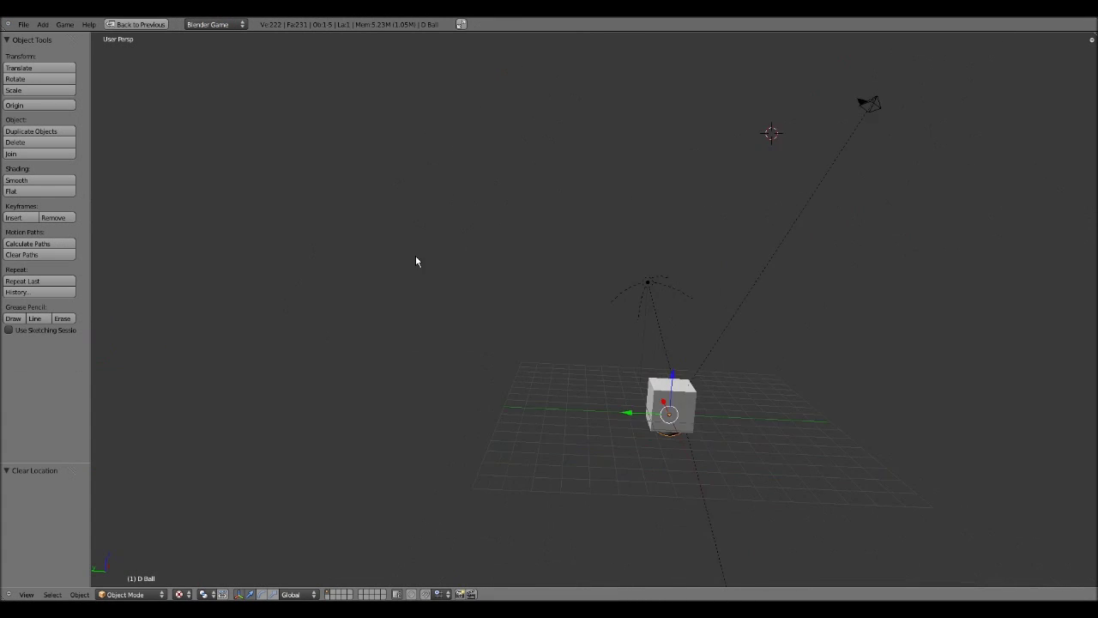
Step: Move the ball up about 1.57 units along the Z axis, above the plane
mouse_move(594, 262)
middle_mouse_down()
mouse_move(563, 234)
mouse_move(573, 265)
middle_mouse_up()
scroll(583, 277, "up", 2)
scroll(572, 264, "up", 1)
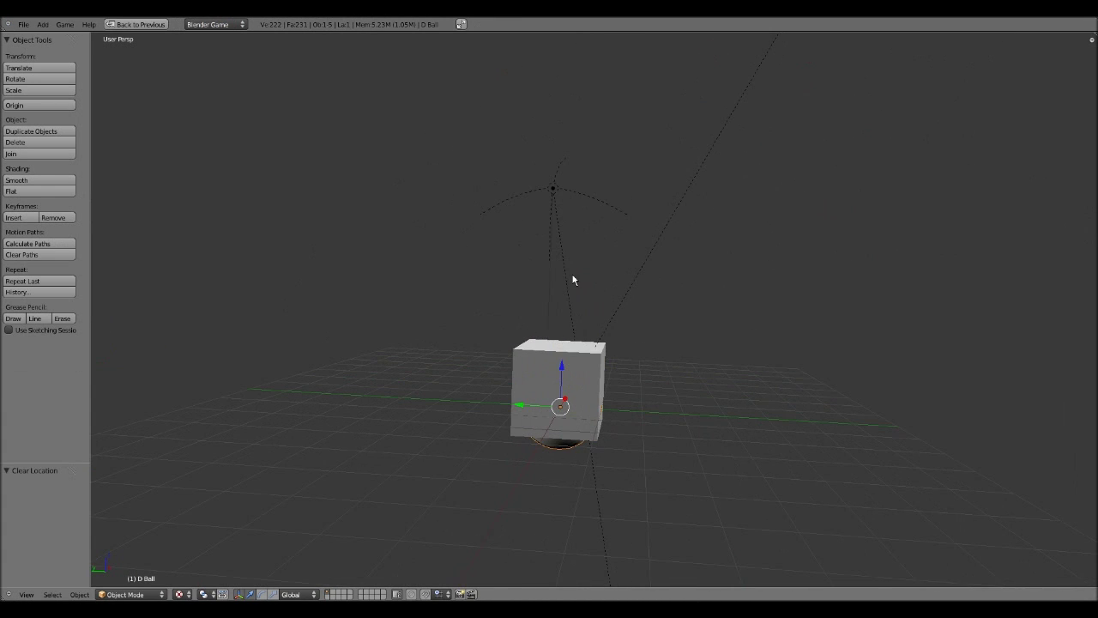
left_click_drag(567, 356, 571, 301)
scroll(570, 301, "down", 4)
scroll(578, 292, "up", 4)
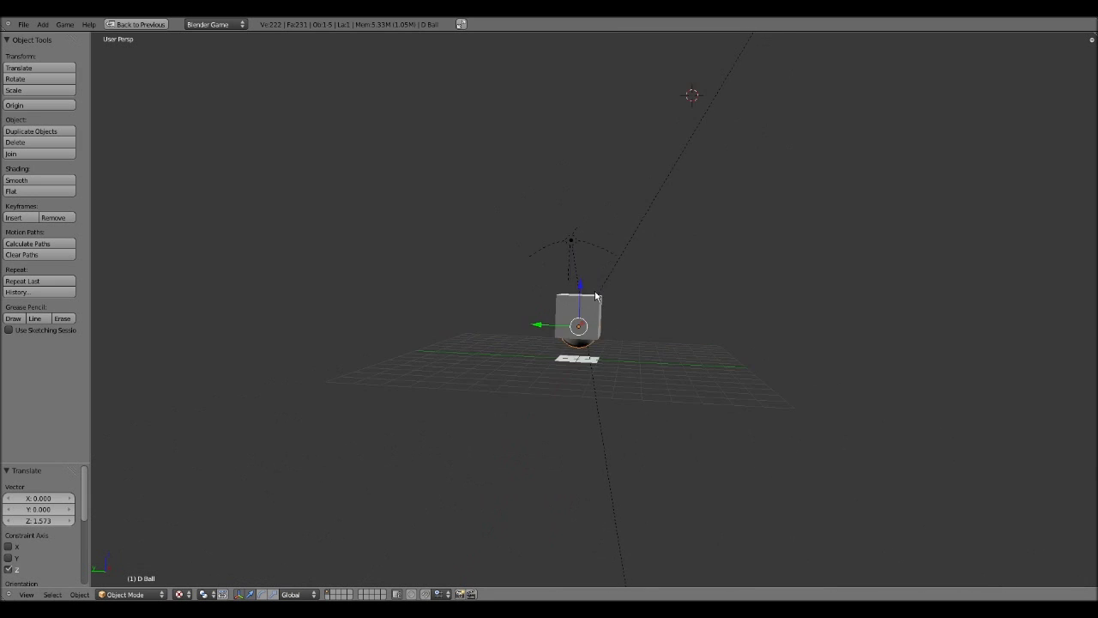
Step: Switch the main 3D viewport to solid shading
scroll(601, 289, "down", 3)
scroll(607, 288, "up", 1)
mouse_move(607, 288)
middle_mouse_down("shift")
mouse_move(566, 266)
mouse_move(544, 332)
mouse_move(563, 298)
mouse_move(568, 333)
middle_mouse_up("shift")
key("z")
key("z")
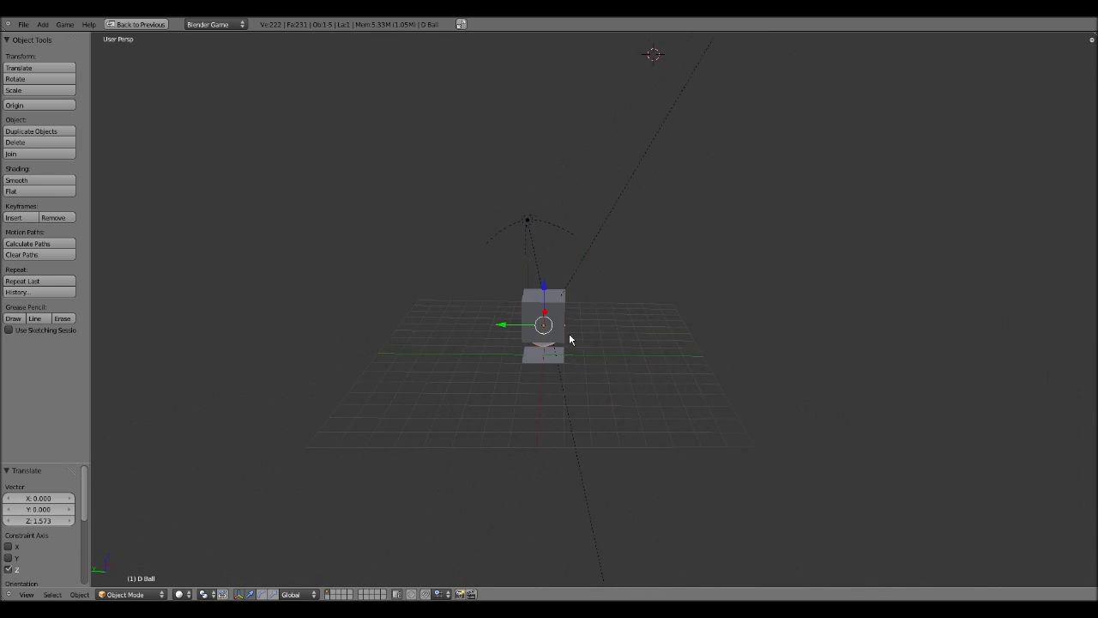
scroll(572, 317, "down", 4)
scroll(581, 354, "up", 3)
scroll(581, 354, "down", 3)
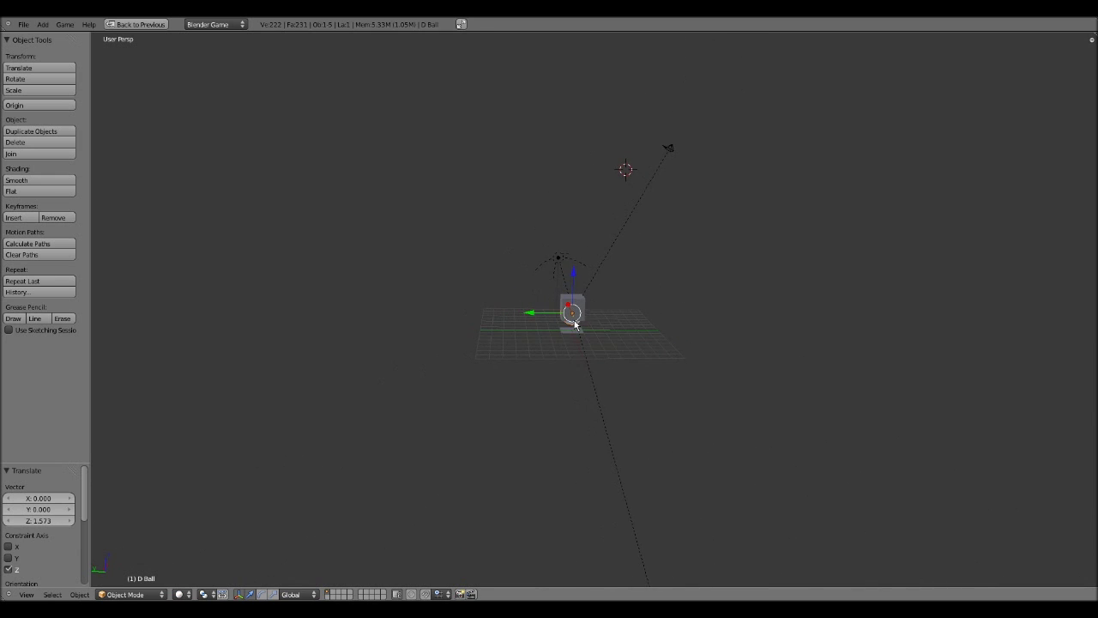
Step: Select the small plane beneath the ball and cube
scroll(566, 322, "up", 8)
right_click(516, 393)
scroll(516, 391, "down", 4)
middle_click_drag(516, 391, 572, 390)
scroll(572, 390, "up", 4)
scroll(584, 382, "down", 5)
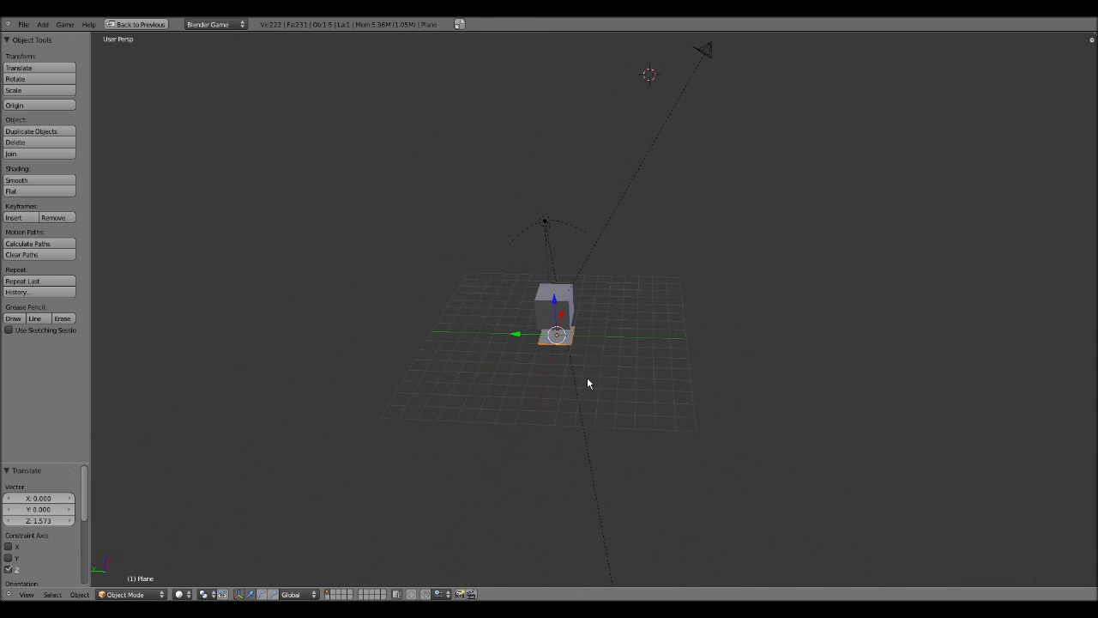
key("s")
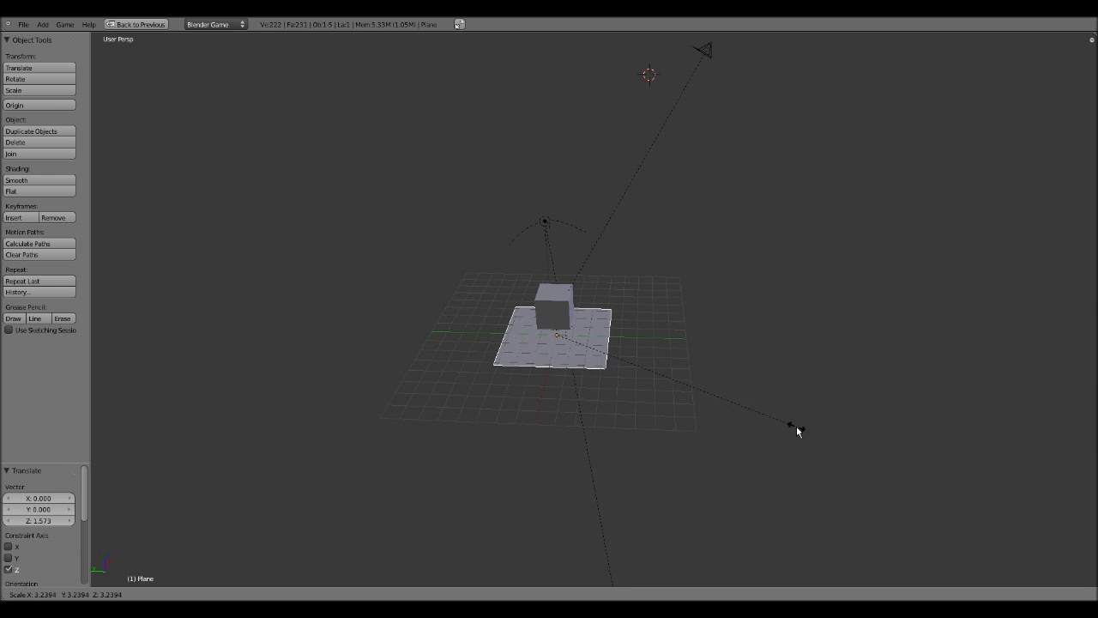
key("9")
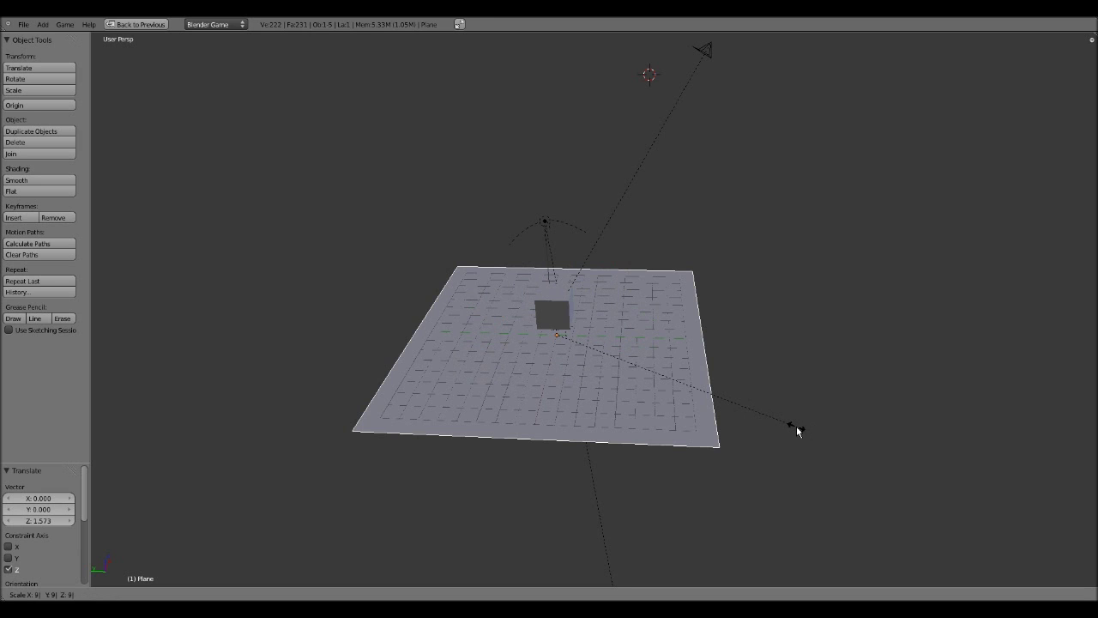
key("2")
key("Escape")
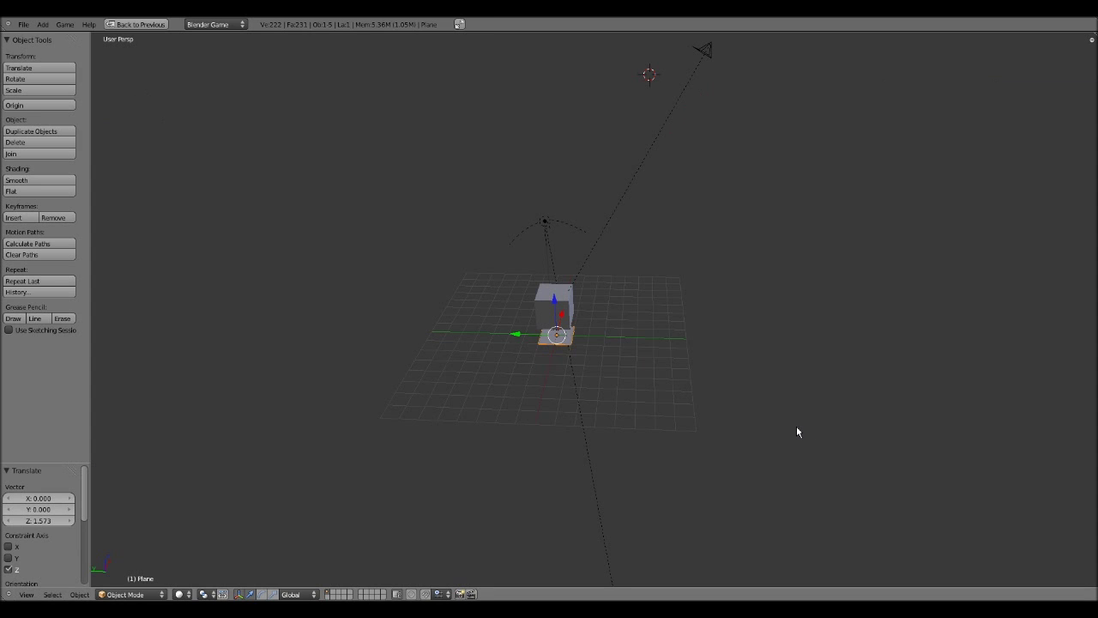
Step: Scale the plane uniformly by a factor of 33
key("s")
key("3")
key("3")
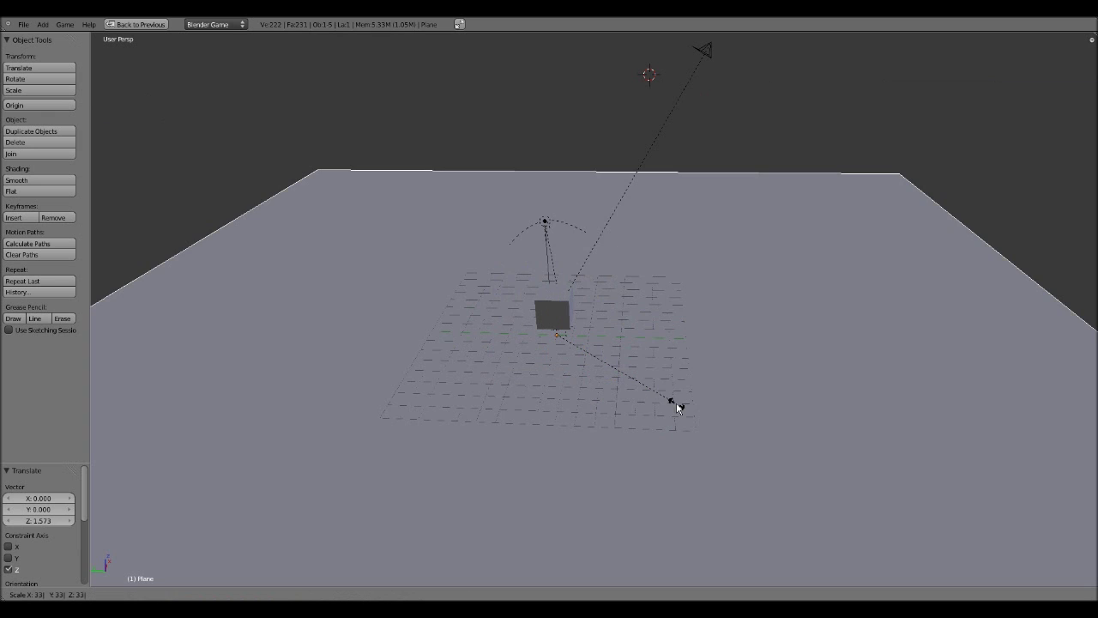
key("Return")
scroll(664, 386, "down", 5)
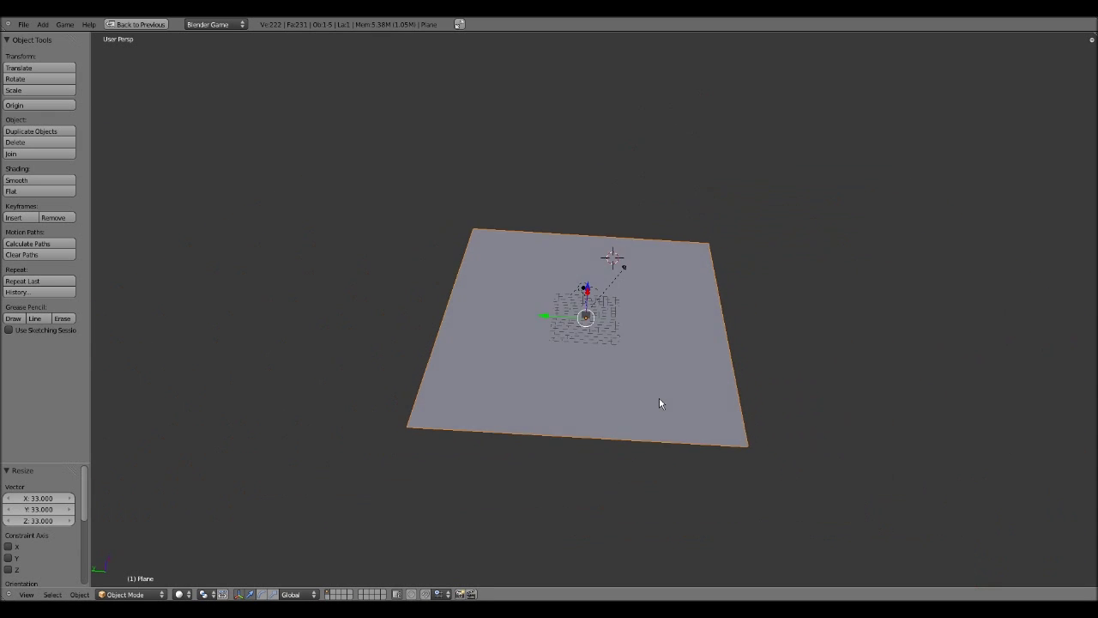
scroll(652, 377, "up", 2)
scroll(647, 371, "down", 5)
scroll(678, 360, "up", 4)
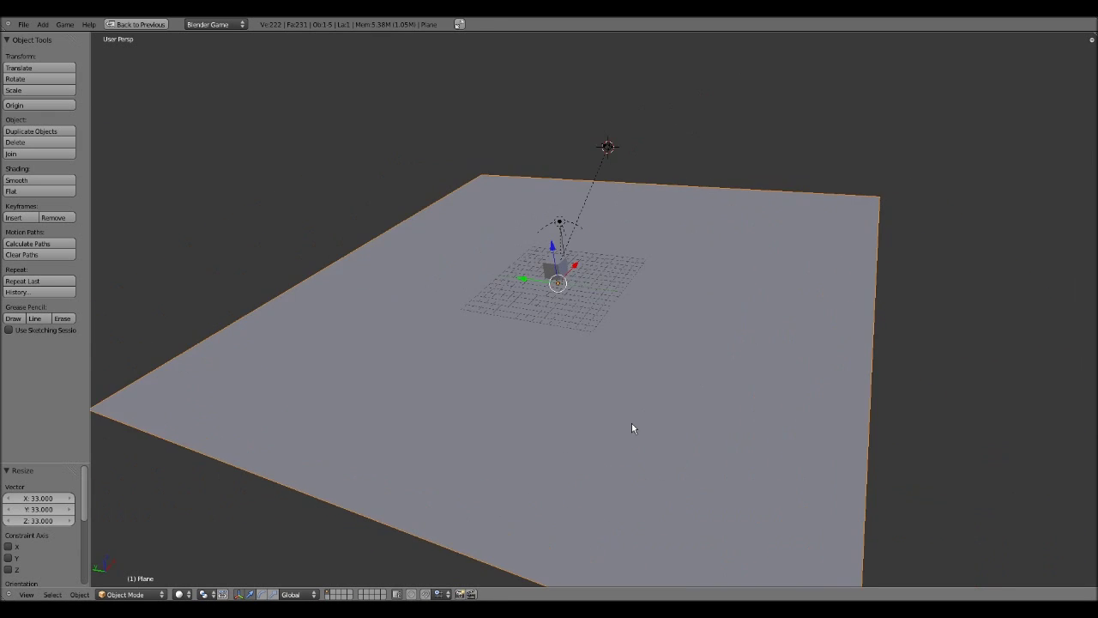
Step: Enter Edit Mode on the plane and subdivide the whole mesh four times, one cut each, into a 16 by 16 face grid
scroll(632, 425, "down", 2)
middle_click_drag(626, 380, 622, 384)
key("Tab")
middle_click_drag(595, 303, 581, 270)
scroll(577, 334, "up", 4)
scroll(570, 347, "down", 4)
middle_click_drag(558, 363, 547, 383)
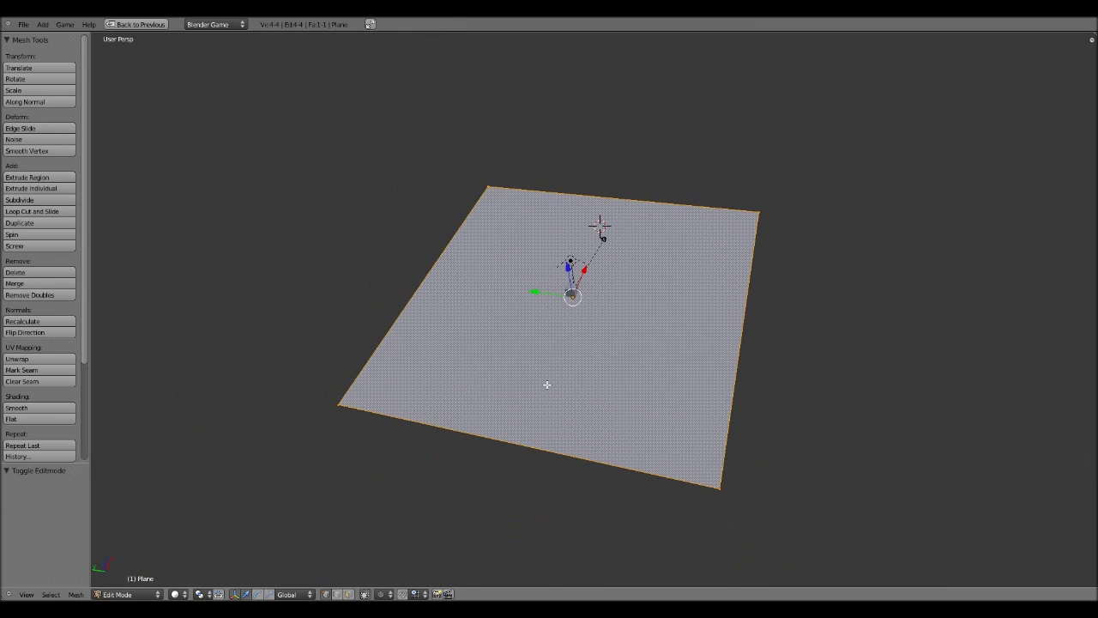
key("w")
left_click(588, 286)
key("w")
left_click(587, 286)
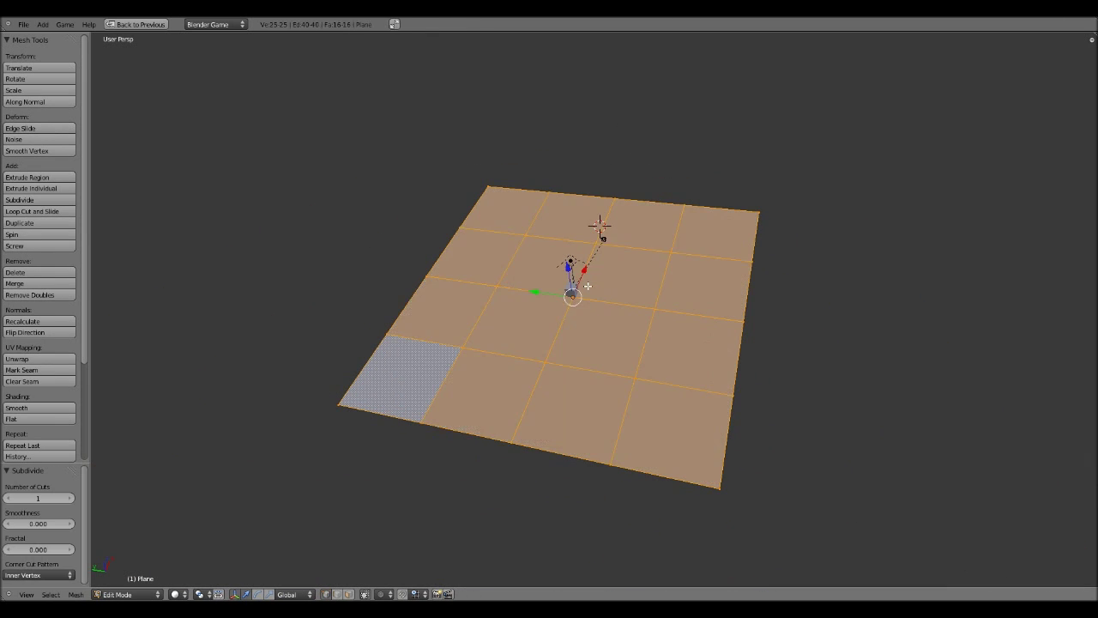
key("w")
left_click(588, 286)
key("w")
left_click(588, 286)
scroll(618, 385, "up", 8)
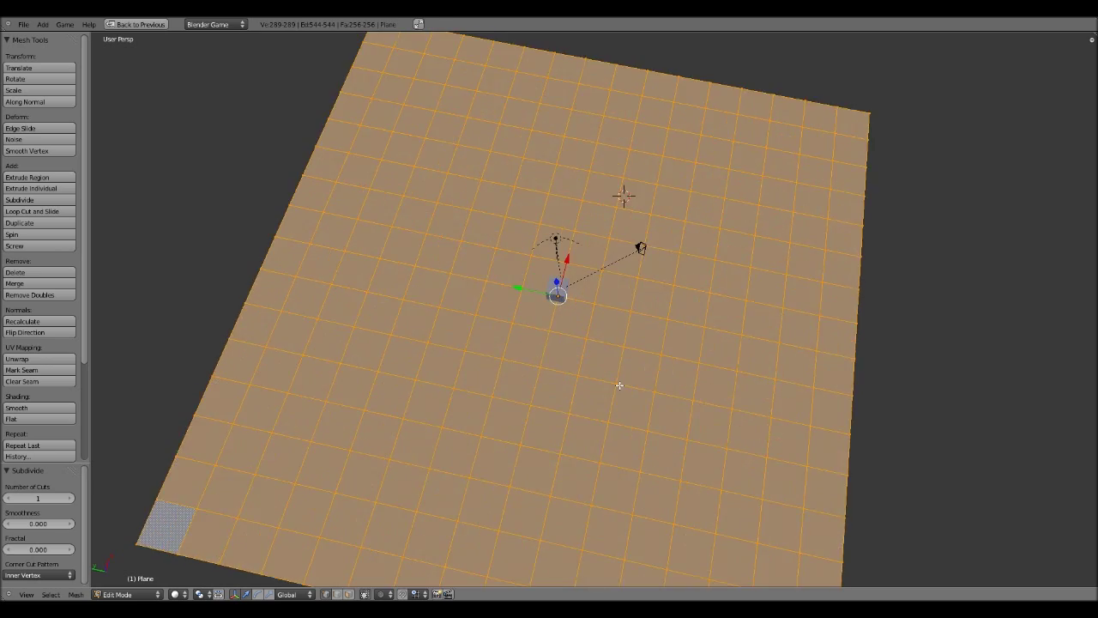
Step: Try a fifth subdivision of the plane and undo it
scroll(662, 426, "down", 3)
key("w")
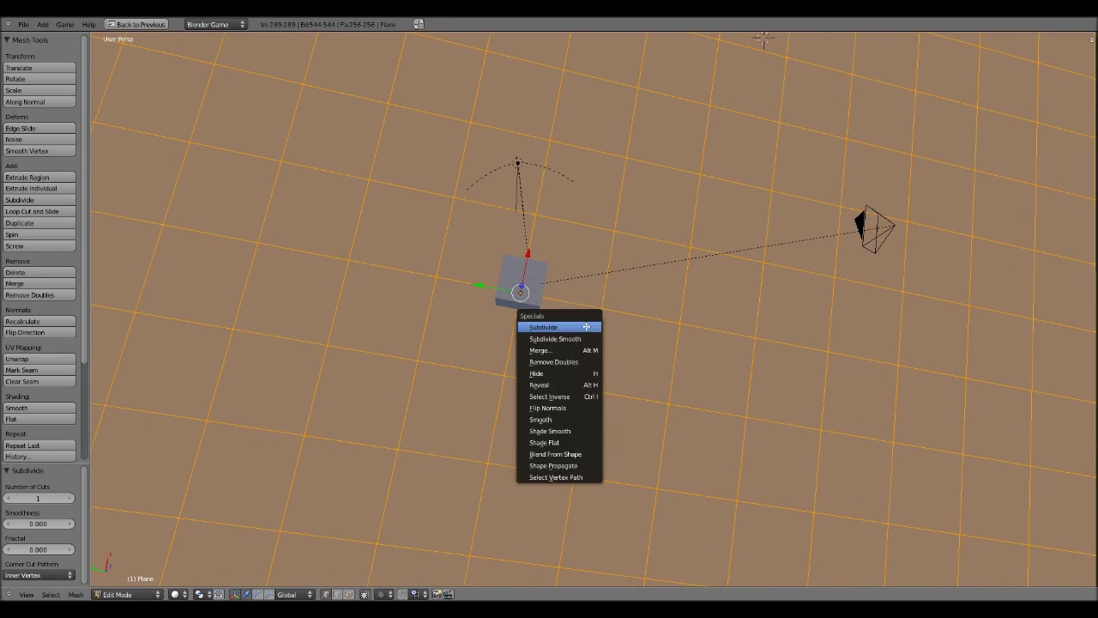
left_click(554, 326)
scroll(652, 330, "up", 3)
key("ctrl+z")
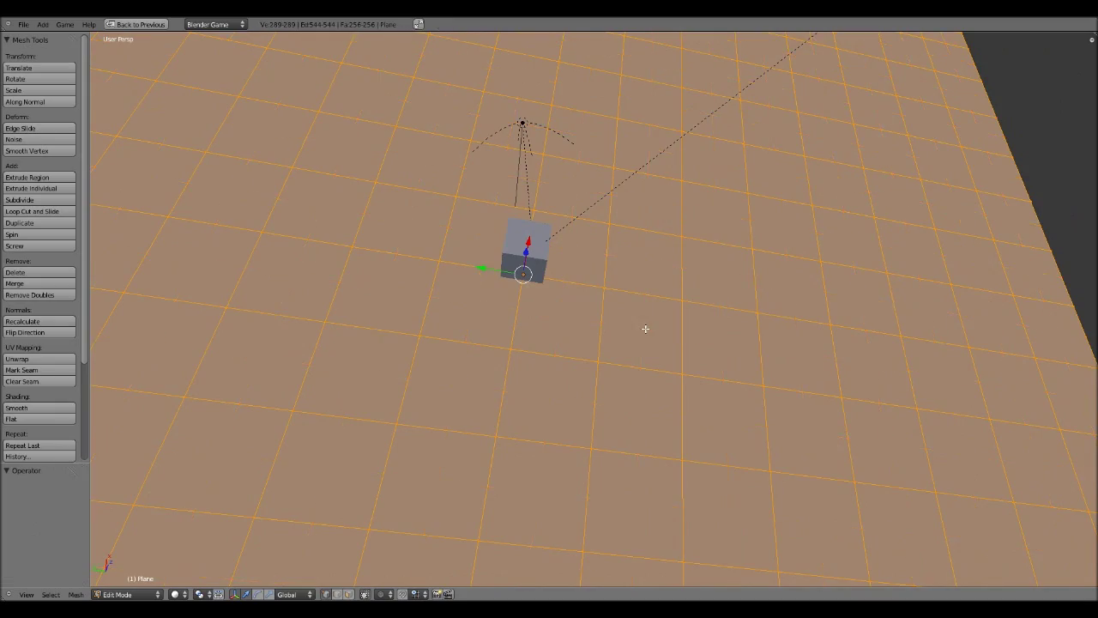
middle_click_drag(644, 326, 702, 411)
scroll(696, 409, "up", 2)
scroll(694, 409, "down", 3)
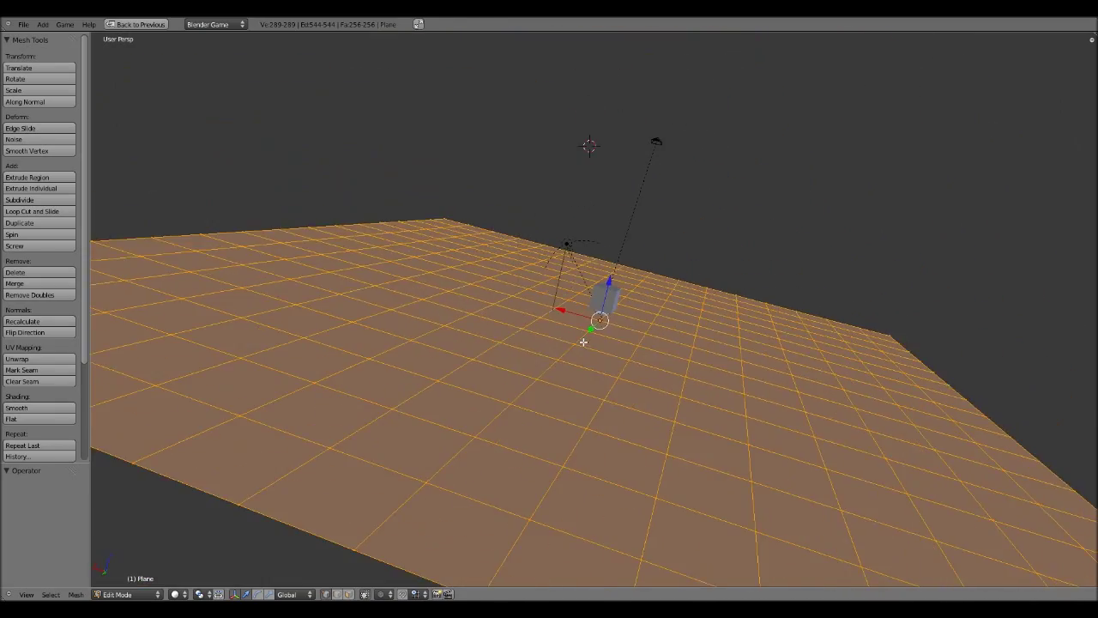
key("Tab")
middle_click_drag(583, 326, 571, 417)
key("Tab")
key("Tab")
key("Tab")
scroll(544, 383, "down", 7)
scroll(637, 410, "up", 3)
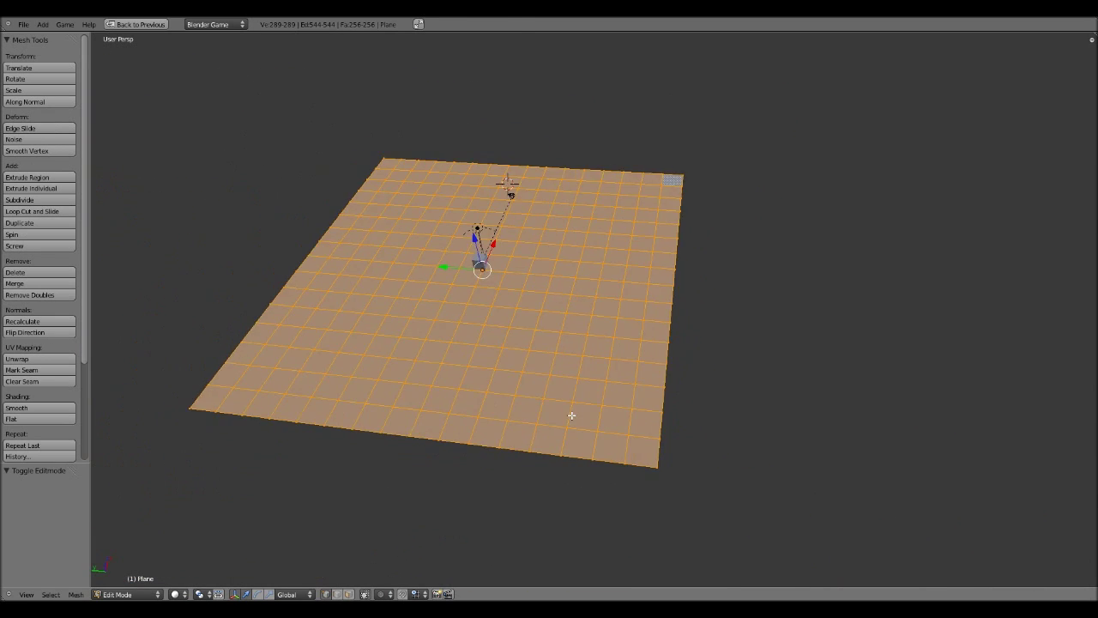
scroll(558, 383, "down", 4)
scroll(599, 369, "up", 3)
Step: Switch to face selection and select the outer face loops along all four edges of the plane
middle_click_drag(599, 369, 618, 435)
left_click(347, 593)
right_click(642, 415, "alt")
right_click(630, 434, "alt+shift")
right_click(337, 343, "alt+shift")
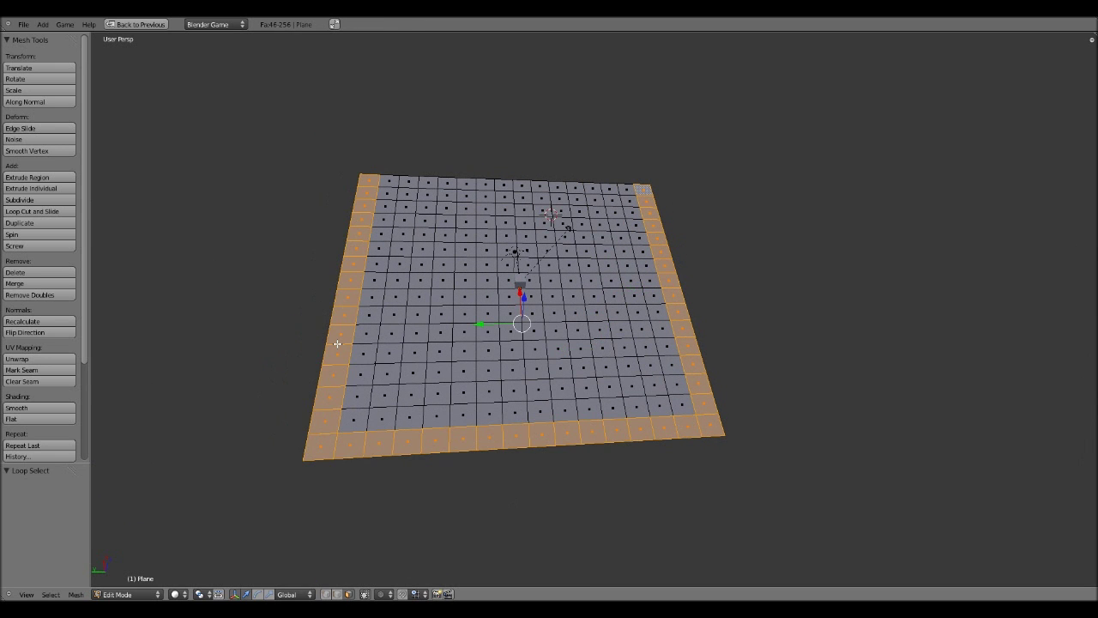
right_click(400, 180, "alt+shift")
Step: Add an L of three faces joined to the plane's right border and a separate two-face block beside it to the selection
middle_click_drag(530, 296, 569, 346)
scroll(569, 346, "down", 2)
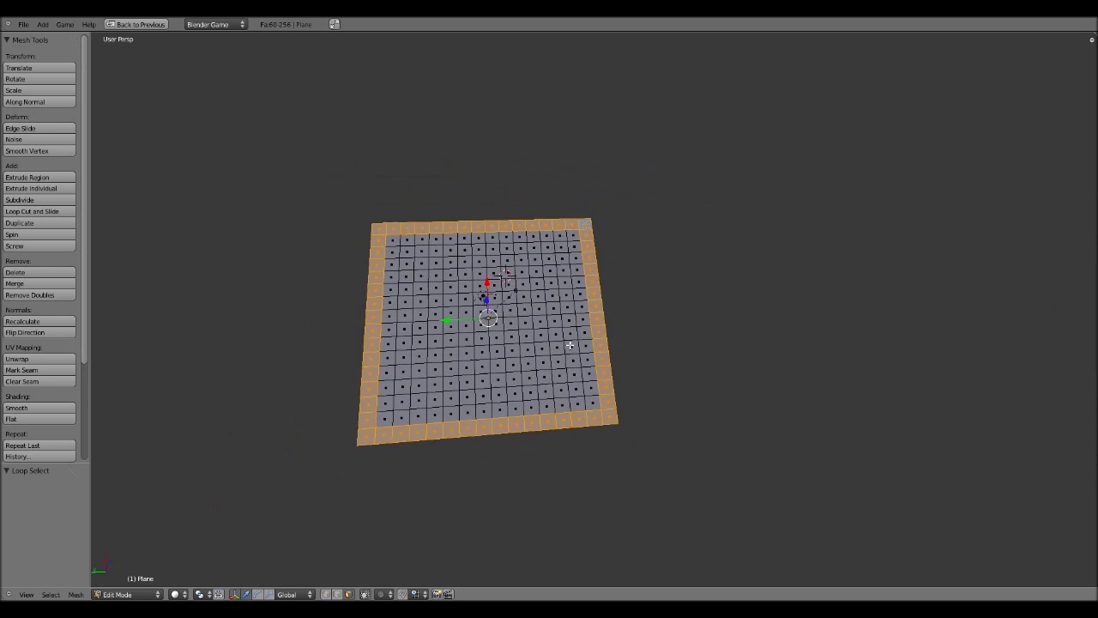
scroll(571, 358, "up", 4)
scroll(571, 352, "down", 3)
scroll(559, 340, "up", 3)
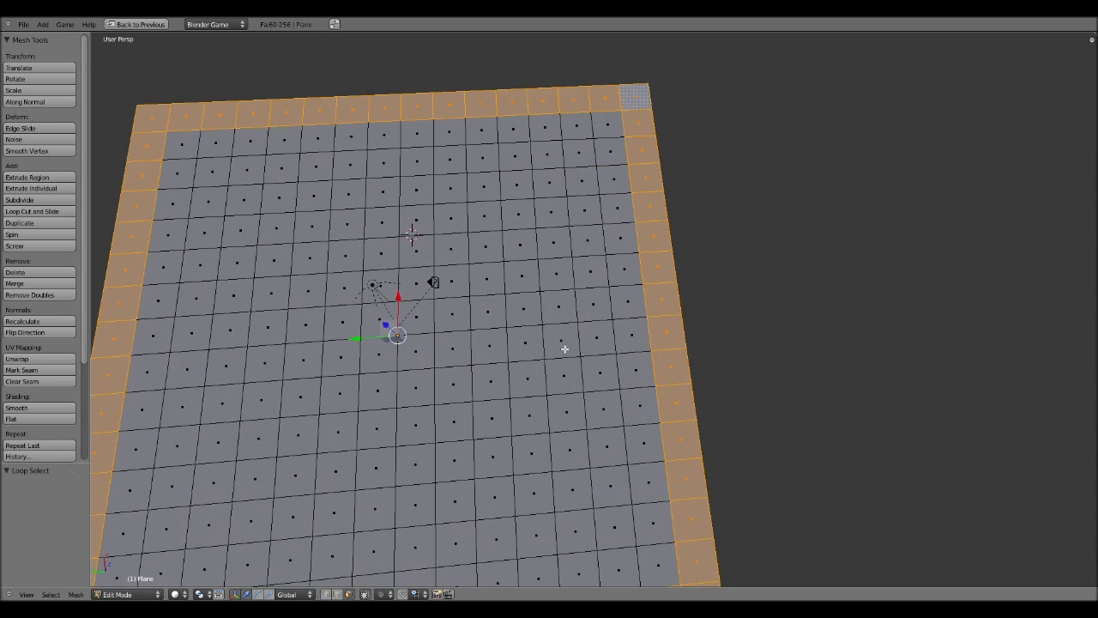
scroll(563, 346, "down", 1)
right_click(626, 363, "shift")
right_click(591, 360, "shift")
right_click(601, 391, "shift")
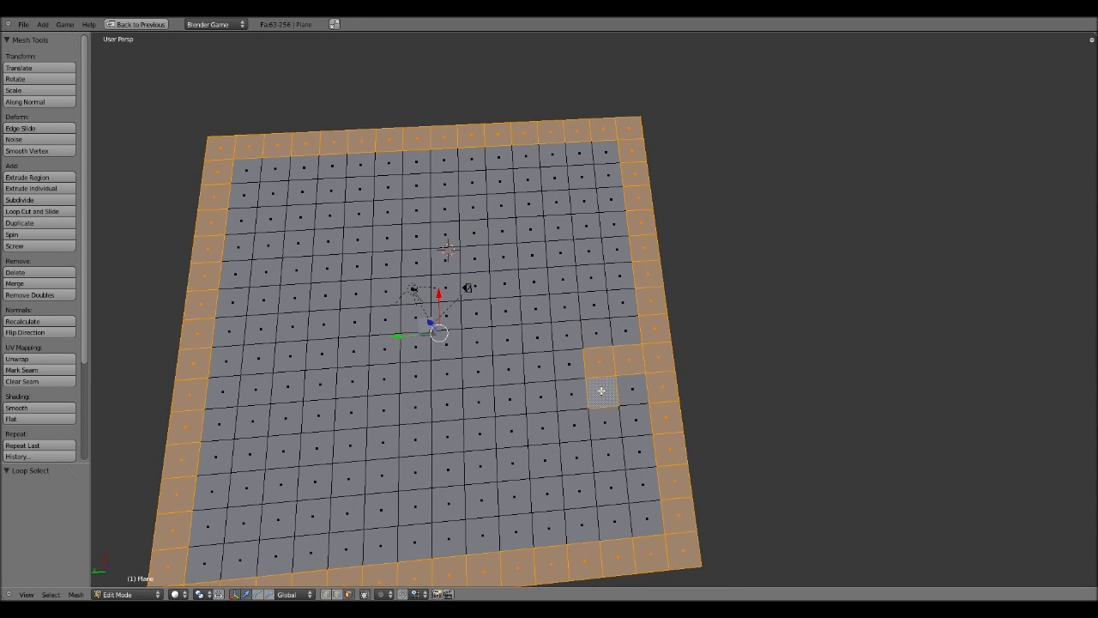
right_click(530, 427, "shift")
right_click(539, 398, "shift")
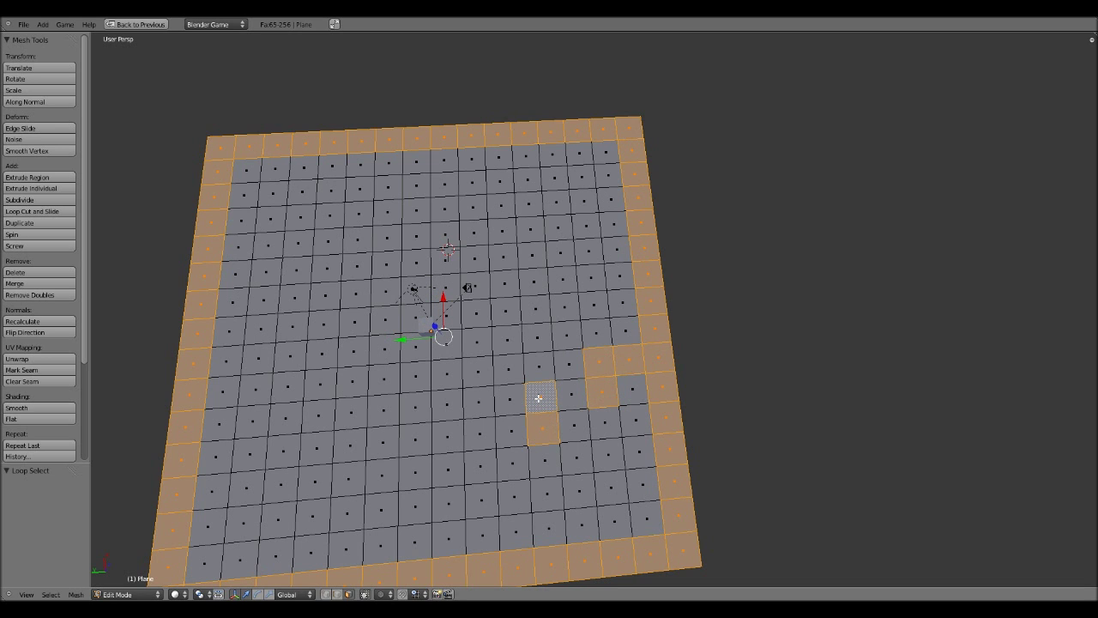
Step: Add a seven-face branching wall right of the plane's centre: a column of three, one face beside its far end, three turning toward the centre
right_click(538, 337, "shift")
right_click(535, 311, "shift")
right_click(533, 282, "shift")
right_click(563, 280, "shift")
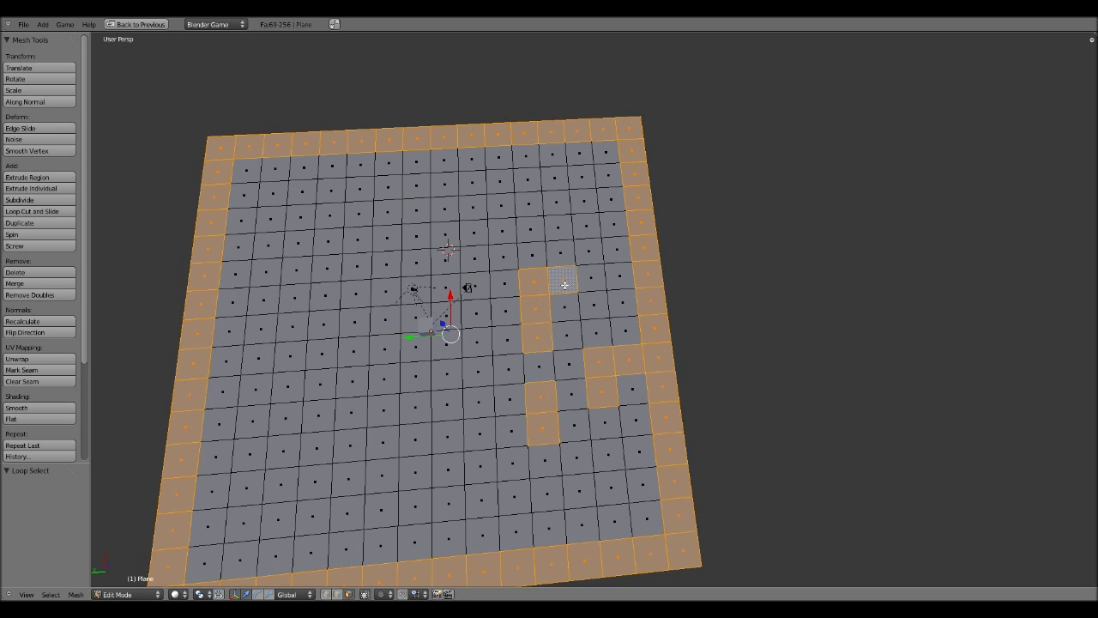
right_click(503, 283, "shift")
right_click(475, 285, "shift")
right_click(475, 258, "shift")
Step: Add a T-shaped wall to the selection, with a three-face stem and side arms, and link it to the plane's far border
right_click(529, 229, "shift")
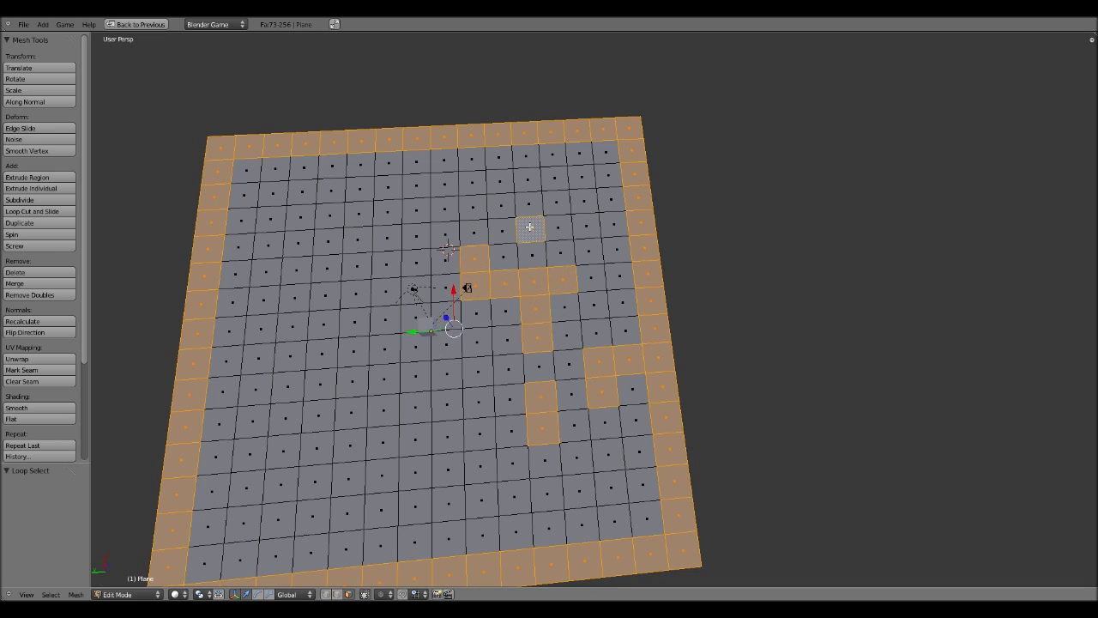
right_click(529, 203, "shift")
right_click(528, 179, "shift")
right_click(499, 181, "shift")
right_click(557, 179, "shift")
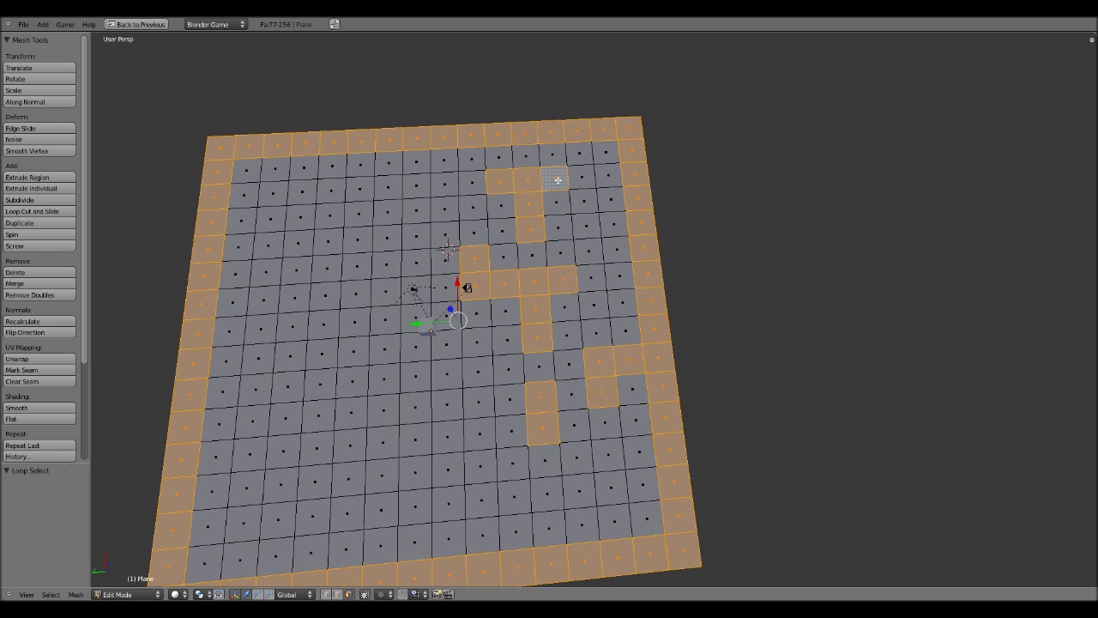
right_click(470, 161, "shift")
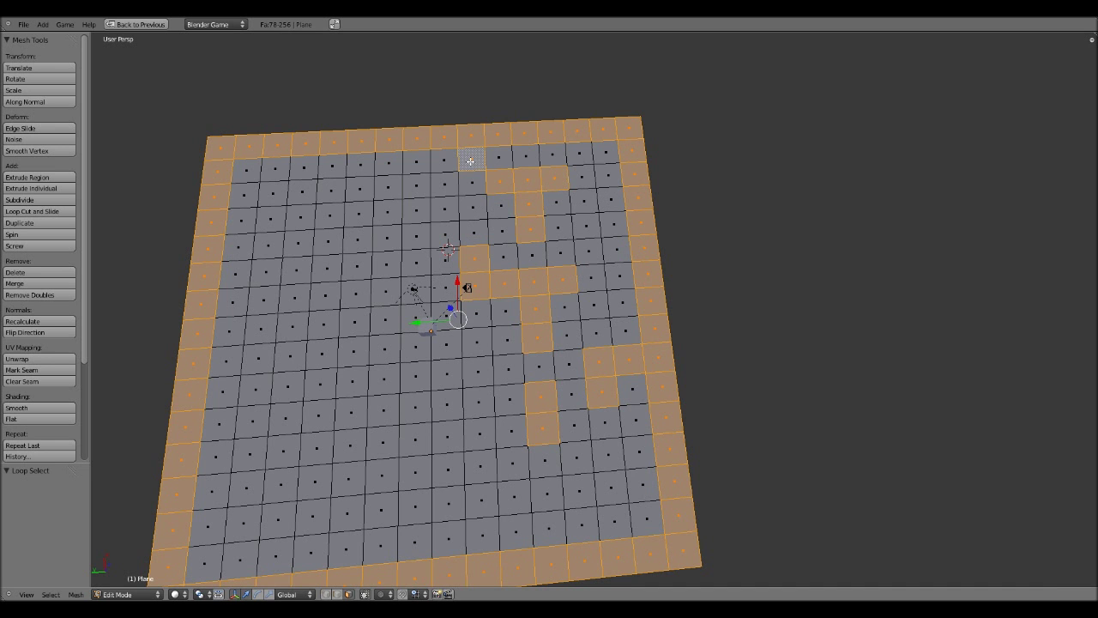
Step: Add a two-face stub on the right border and a four-face hook near the plane's centre to the selection
middle_click_drag(470, 181, 597, 240)
right_click(597, 241, "shift")
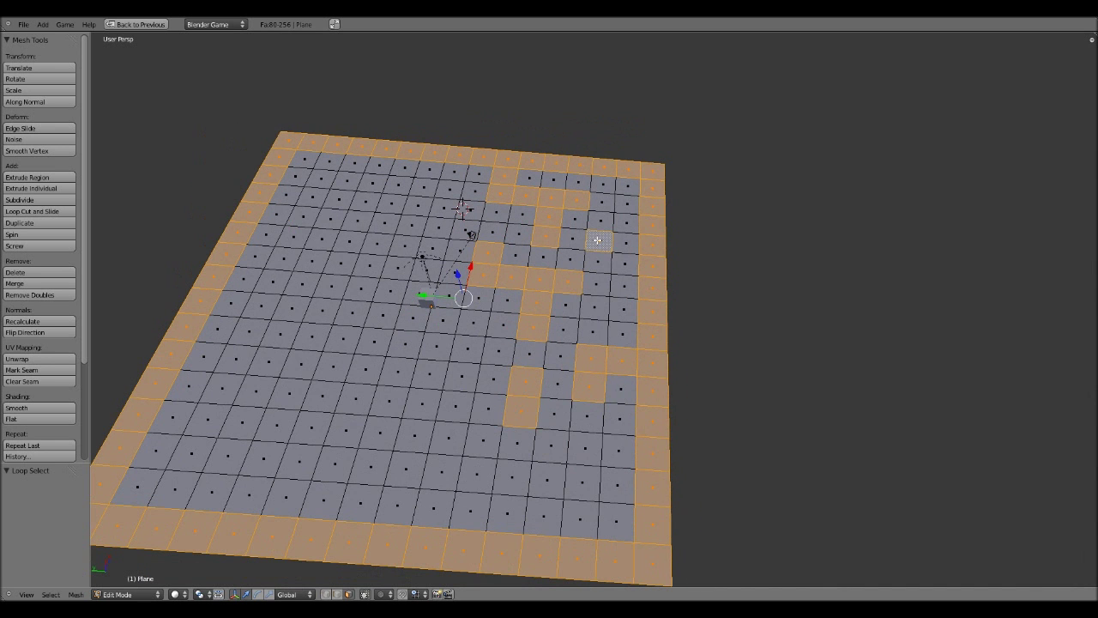
right_click(472, 319, "shift")
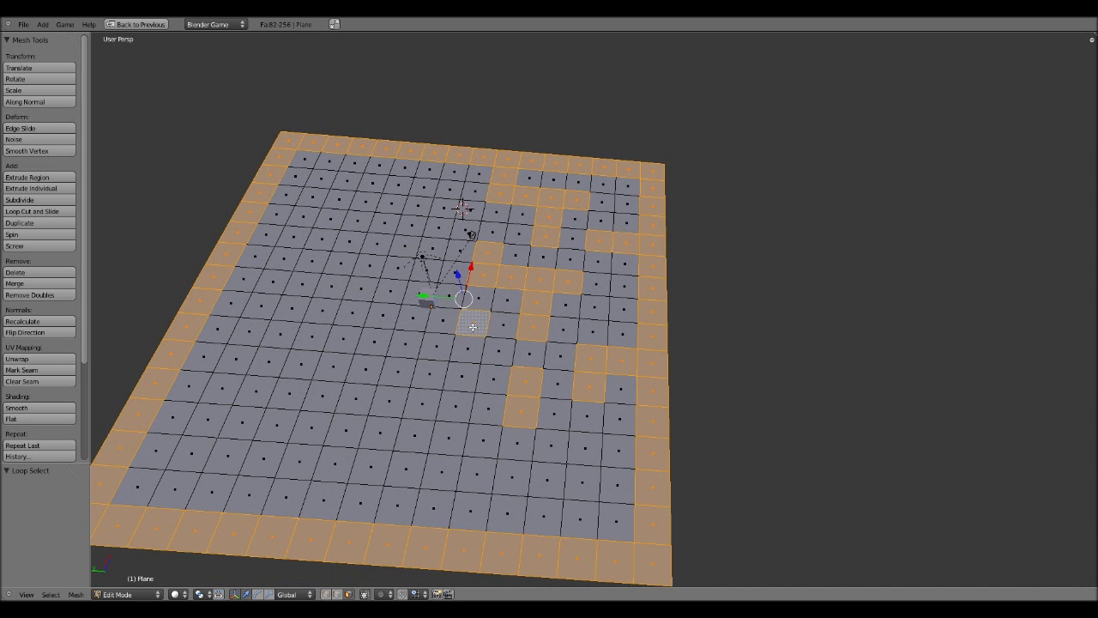
right_click(467, 347, "shift")
right_click(462, 375, "shift")
right_click(431, 369, "shift")
right_click(402, 368, "shift")
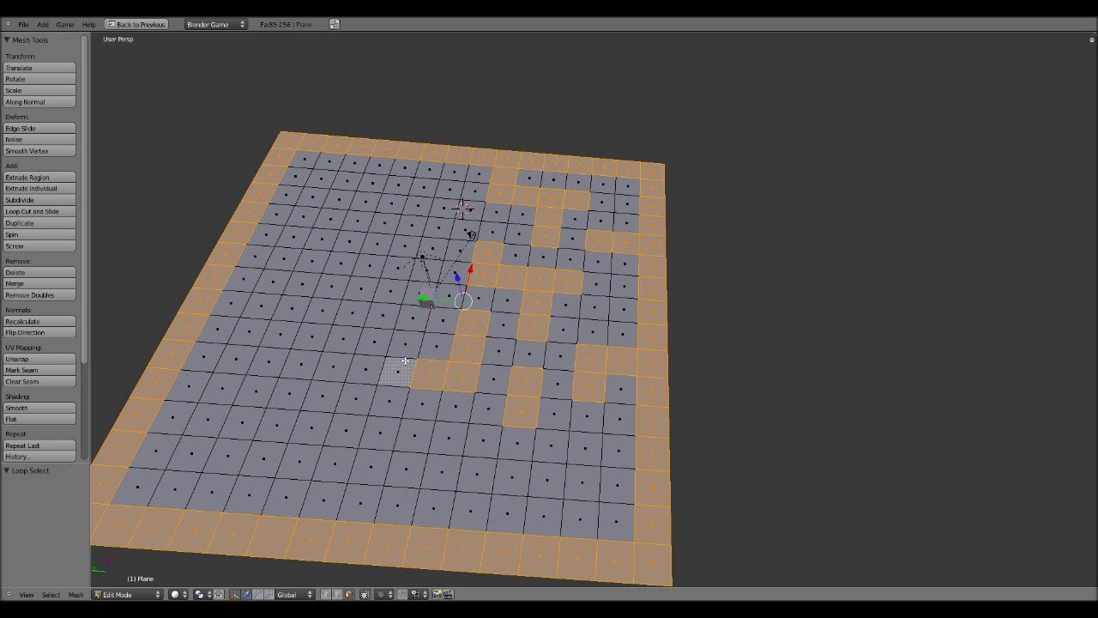
right_click(402, 368, "shift")
Step: Extend the central hook with a row of three faces and turn it two faces toward the far border
right_click(416, 323, "shift")
right_click(438, 322, "shift")
scroll(438, 322, "down", 5)
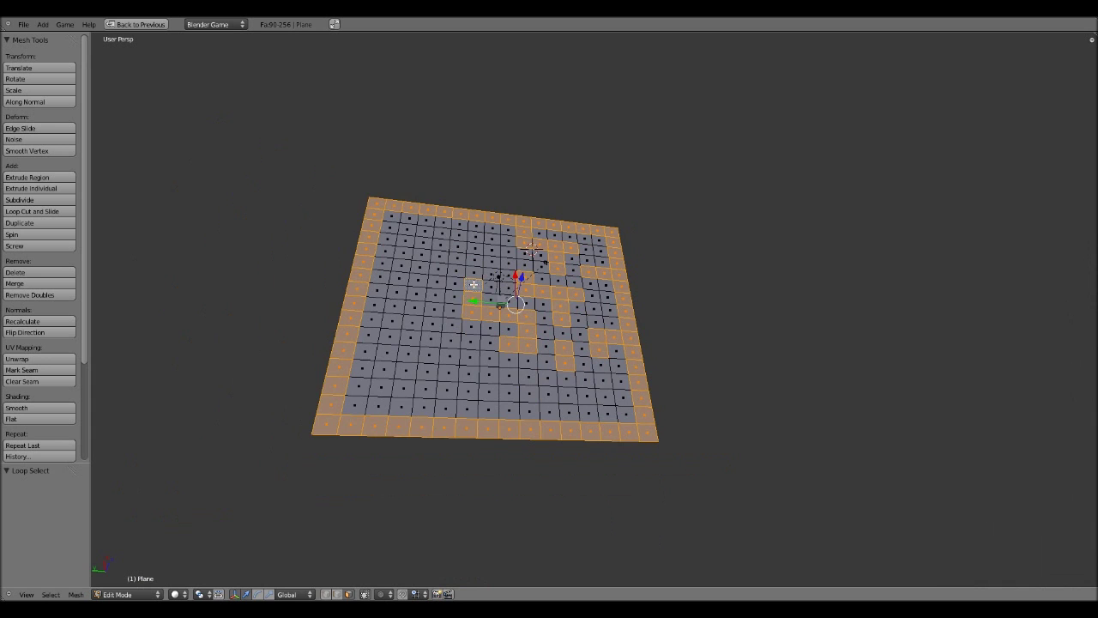
scroll(473, 284, "up", 5)
right_click(369, 284, "shift")
scroll(371, 284, "down", 1)
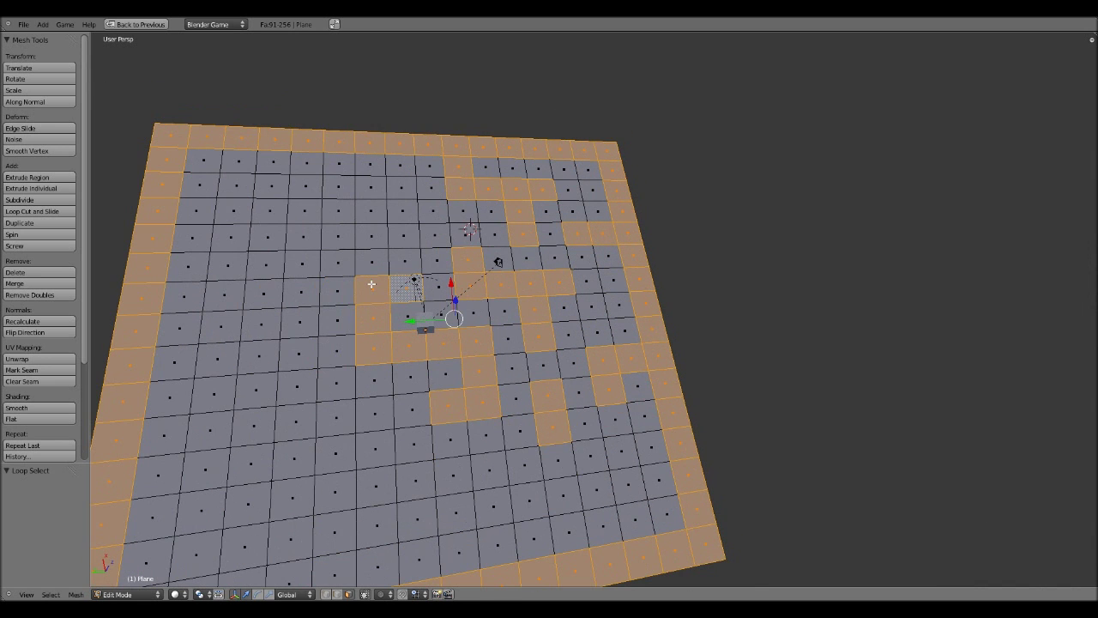
Step: Deselect the stray face near the lamp and add faces around the central branching wall, extending it toward the far border
right_click(435, 261, "shift")
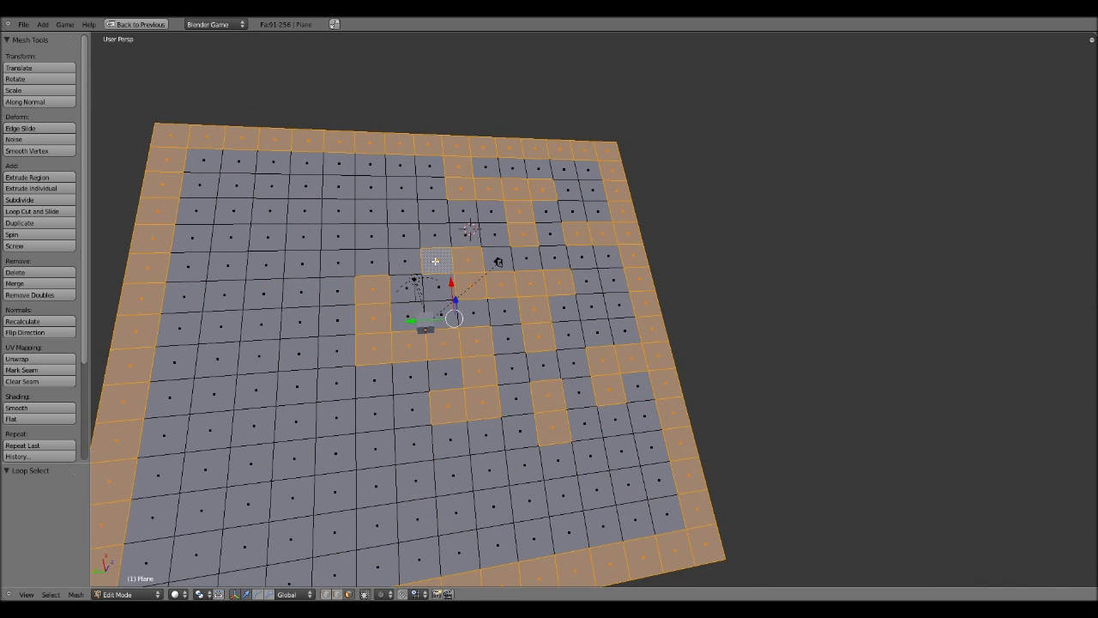
middle_click_drag(435, 261, 472, 359)
right_click(438, 305, "shift")
right_click(420, 247, "shift")
middle_click_drag(512, 329, 531, 347)
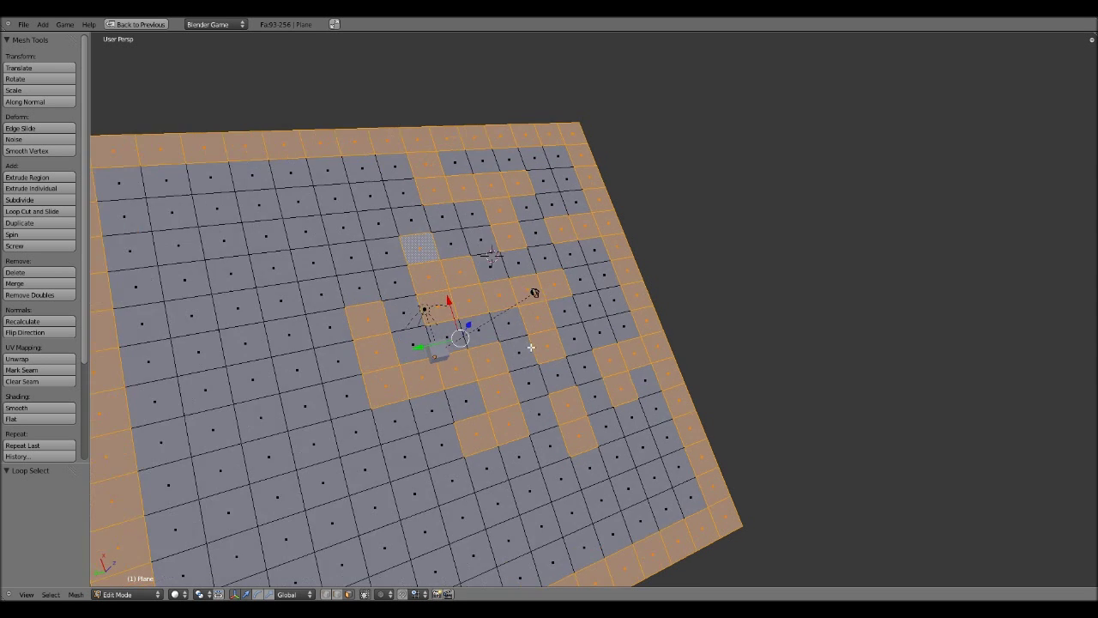
scroll(531, 347, "down", 2)
Step: Add a short wall of faces that joins the plane's far border just left of its middle
right_click(427, 239, "shift")
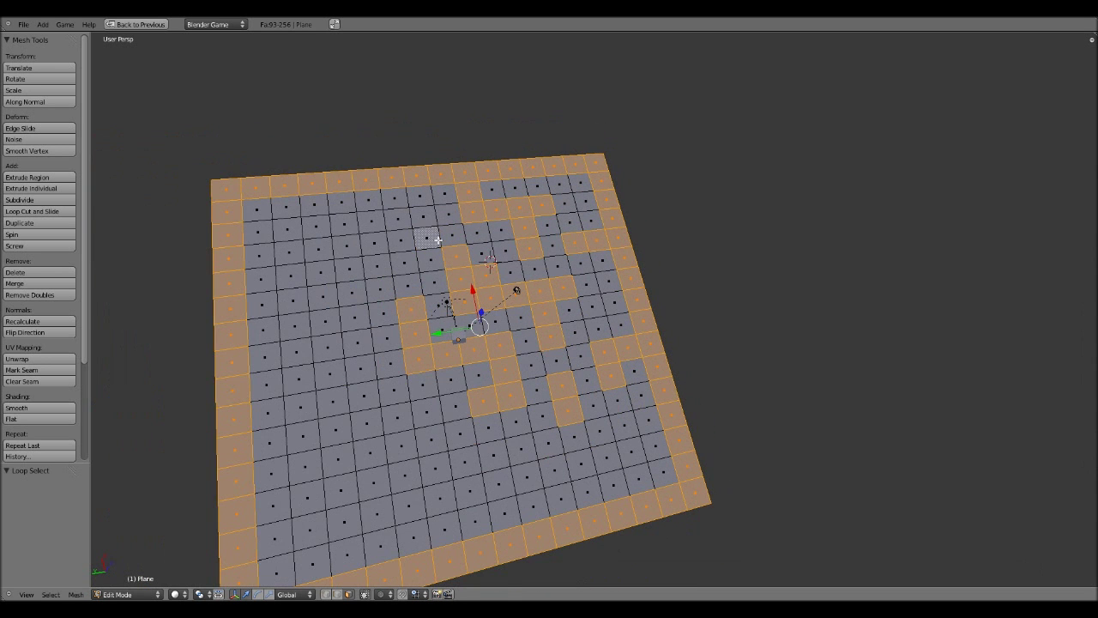
right_click(404, 239, "shift")
right_click(386, 217, "shift")
right_click(427, 199, "shift")
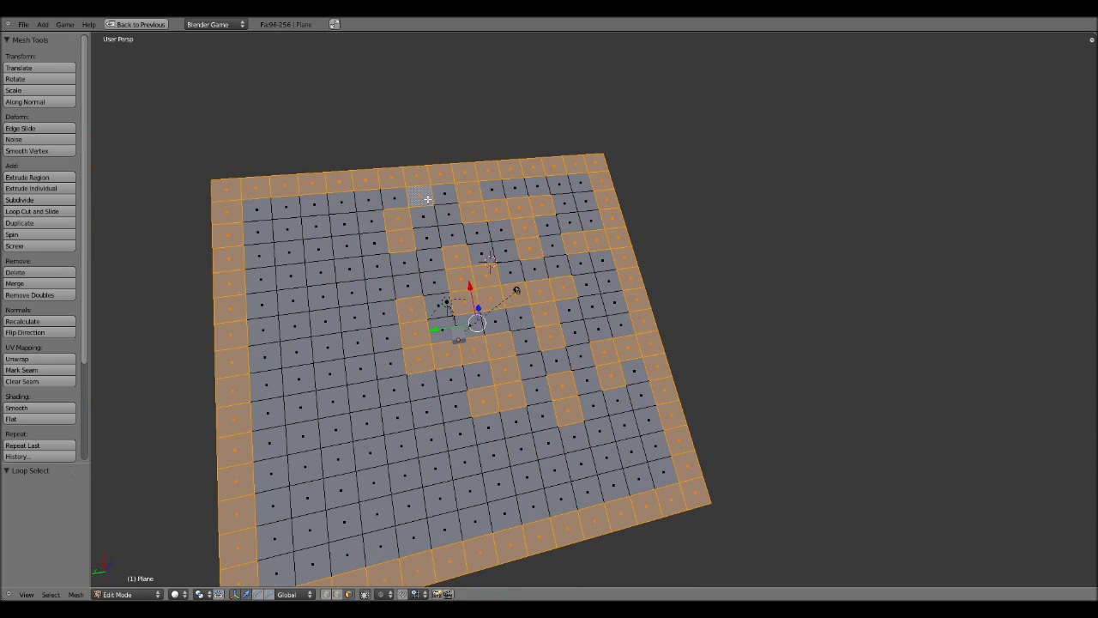
Step: Add a four-face hook left of the far-border wall, two faces across and two more toward the border
right_click(379, 265, "shift")
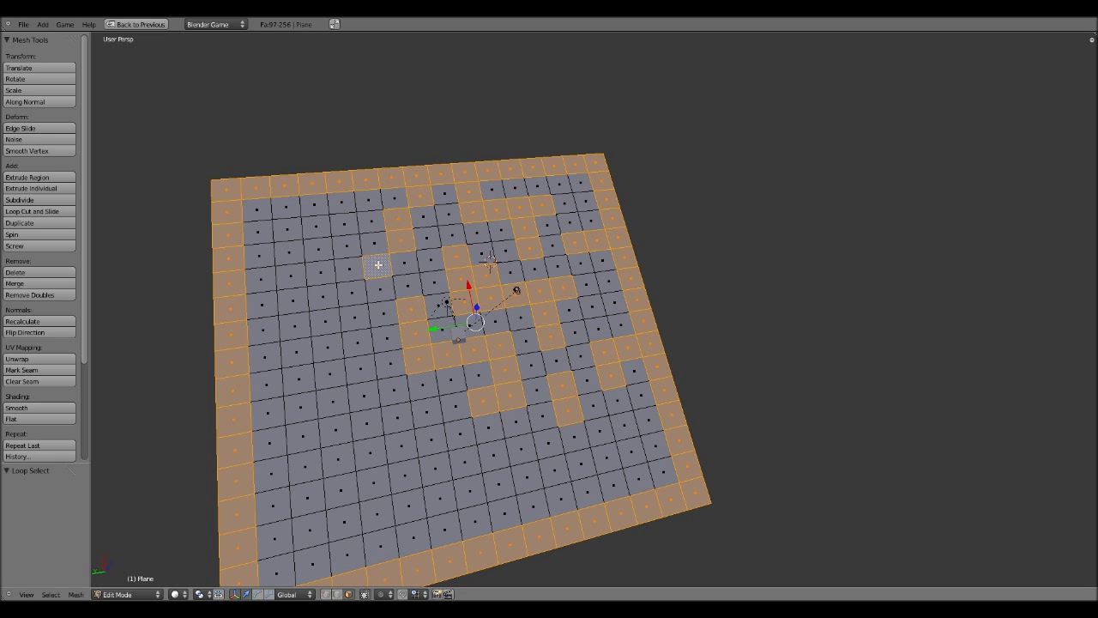
right_click(358, 268, "shift")
right_click(345, 242, "shift")
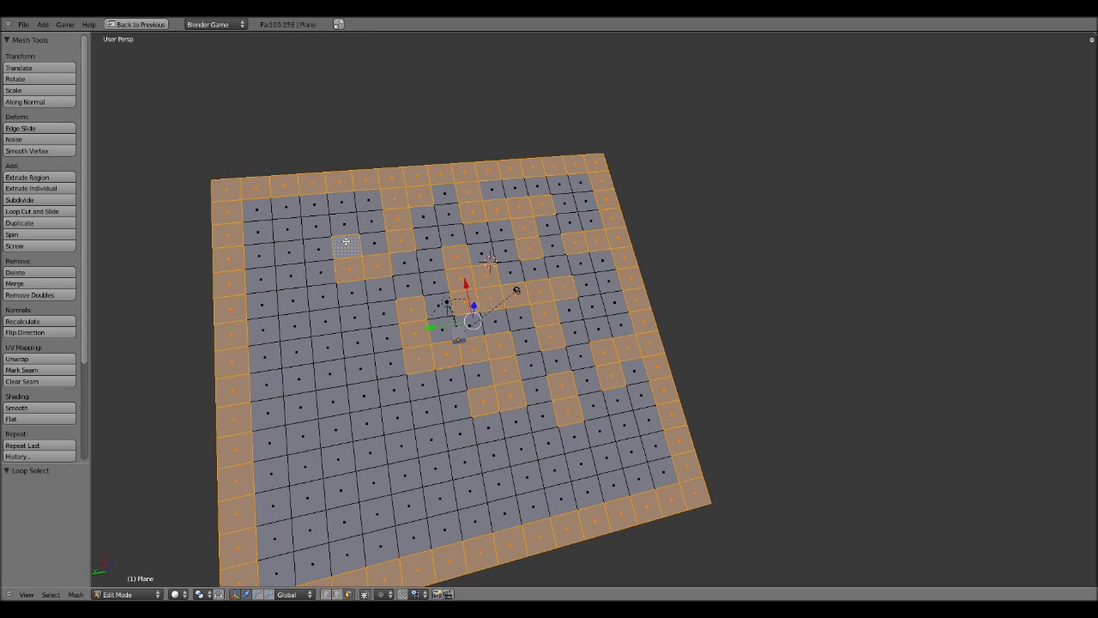
right_click(342, 225, "shift")
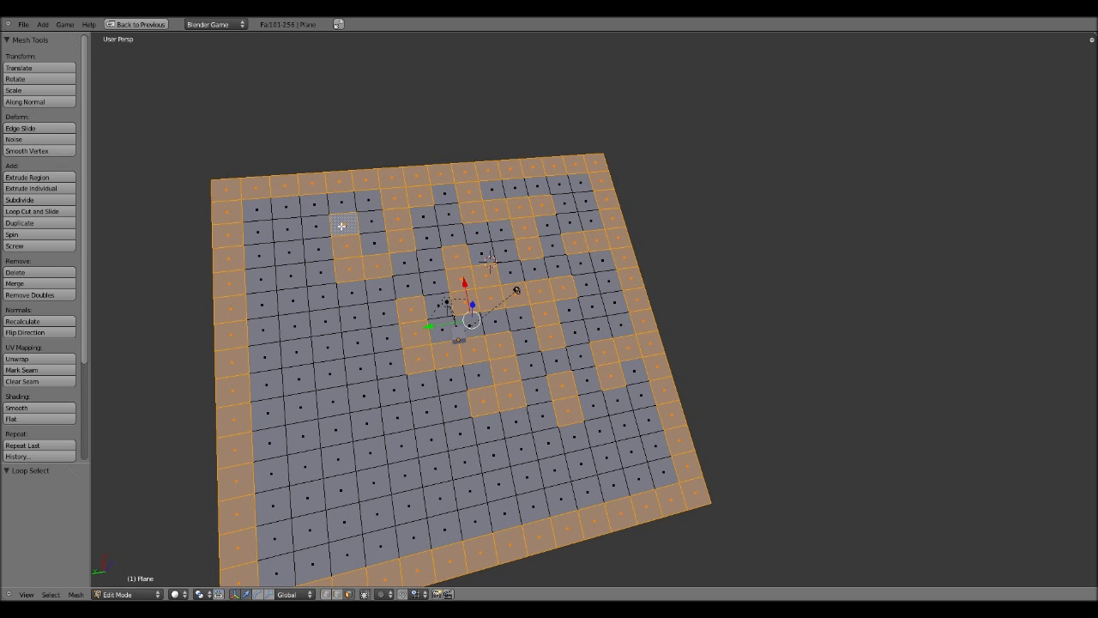
Step: Add faces in the near right area: a three-face row joined to the right border and a near-border column with its middle face deselected
scroll(446, 335, "down", 1)
middle_click_drag(544, 348, 514, 312)
scroll(517, 320, "up", 1)
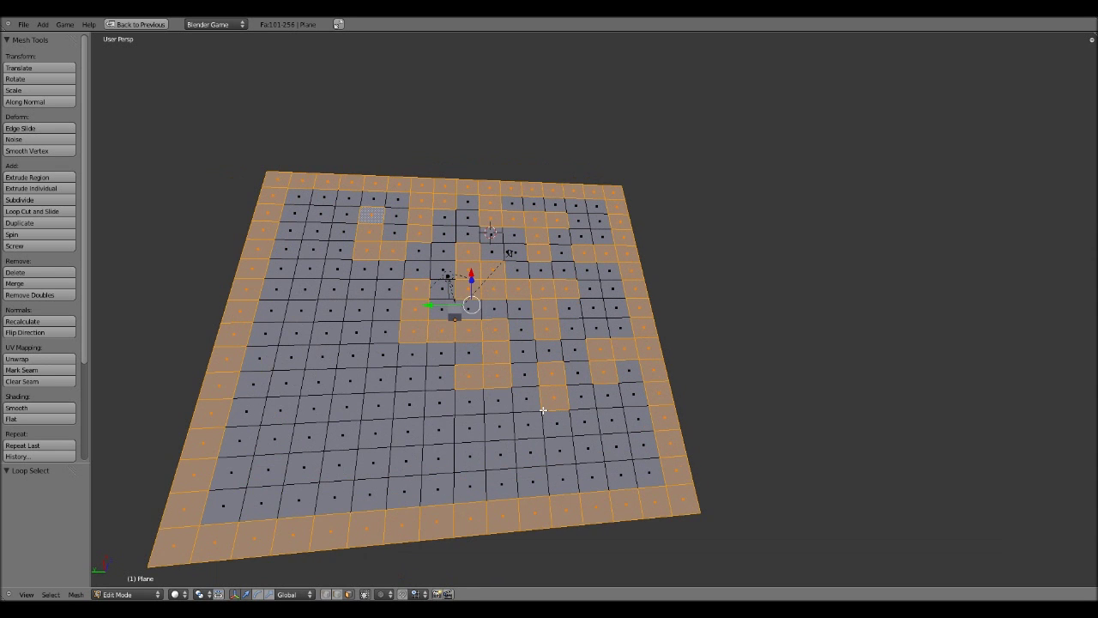
right_click(537, 429, "shift")
right_click(531, 451, "shift")
right_click(532, 479, "shift")
right_click(583, 454, "shift")
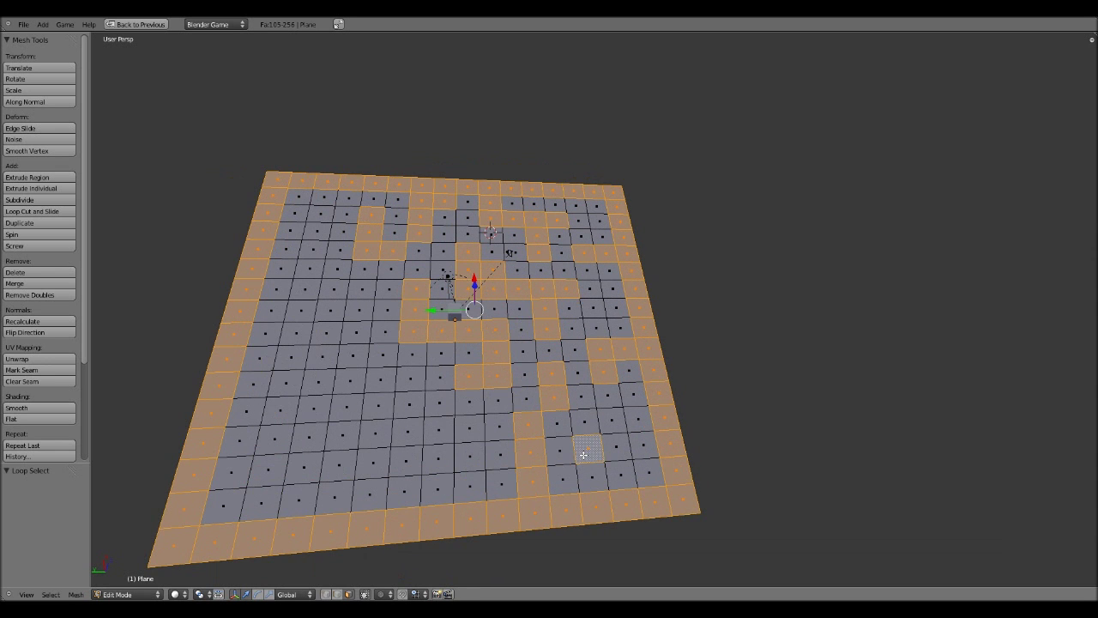
right_click(643, 446, "shift")
right_click(643, 447, "shift")
right_click(530, 451, "shift")
right_click(621, 451, "shift")
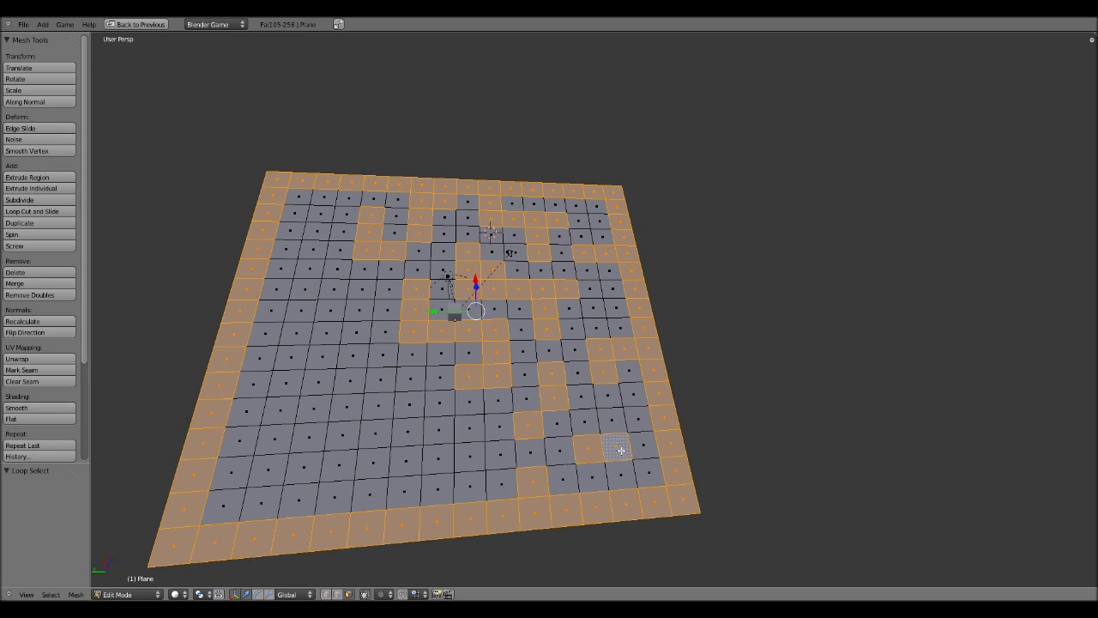
Step: Extend the near wall's end face by two faces toward the left, and add a separate column of three faces beyond it
right_click(499, 426, "shift")
right_click(469, 431, "shift")
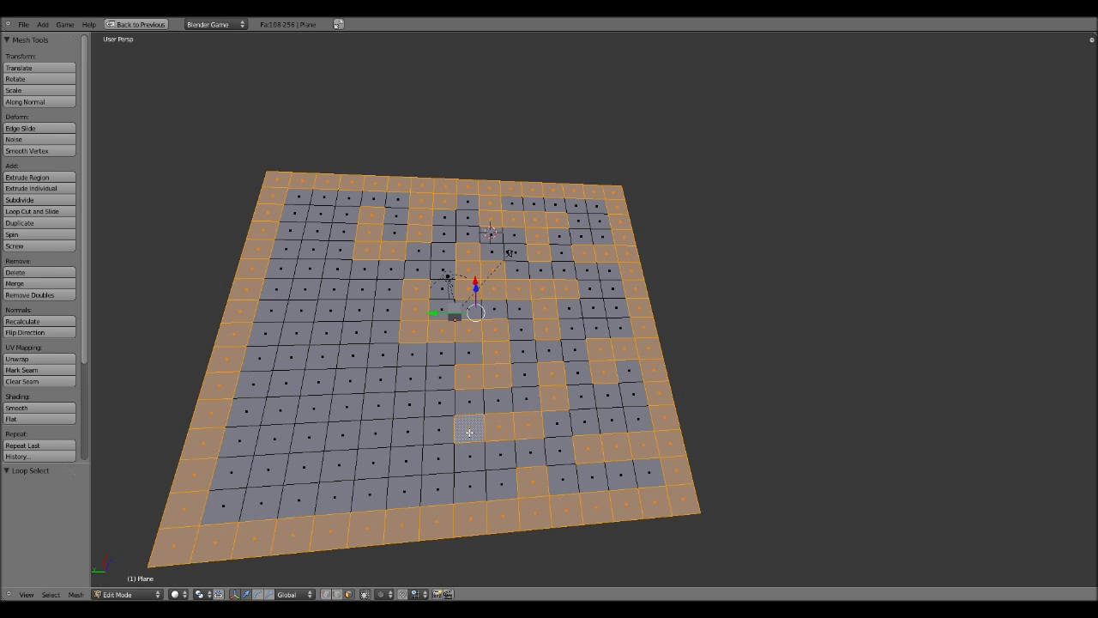
right_click(406, 461, "shift")
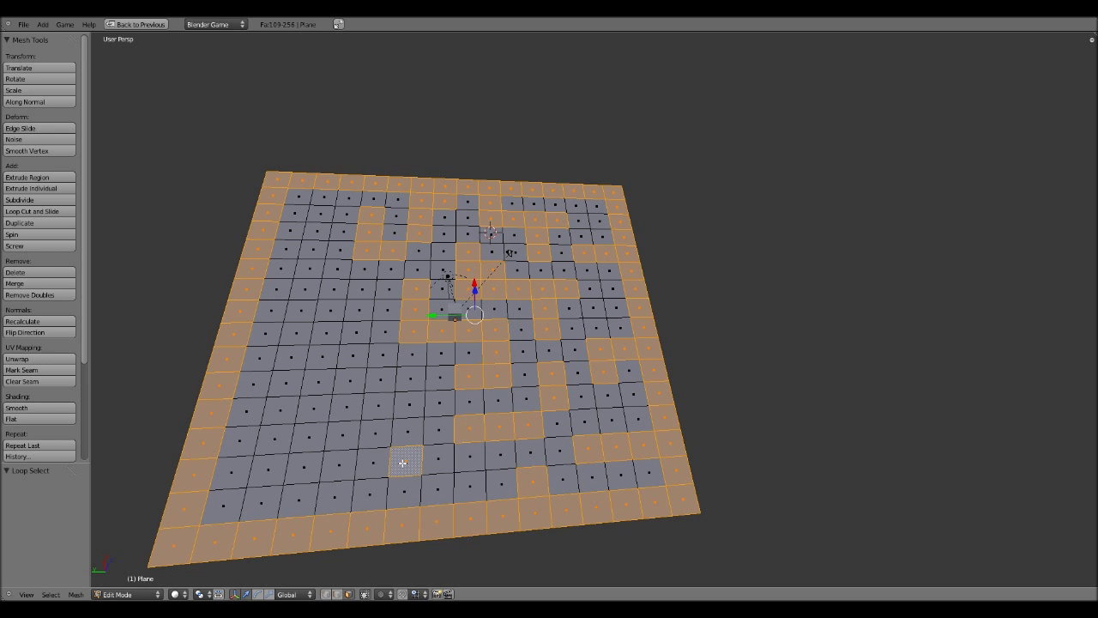
right_click(407, 433, "shift")
right_click(409, 408, "shift")
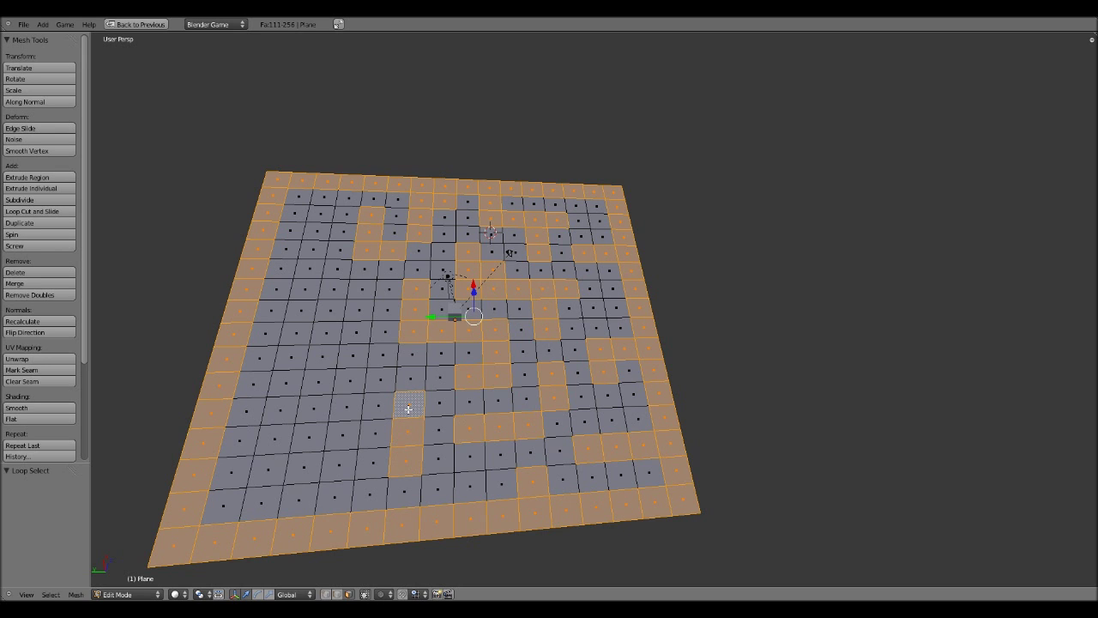
Step: Add a three-face column rising from the near border on the left, and a side face at the foot of the neighbouring column
right_click(301, 501, "shift")
right_click(302, 468, "shift")
right_click(306, 440, "shift")
right_click(378, 434, "shift")
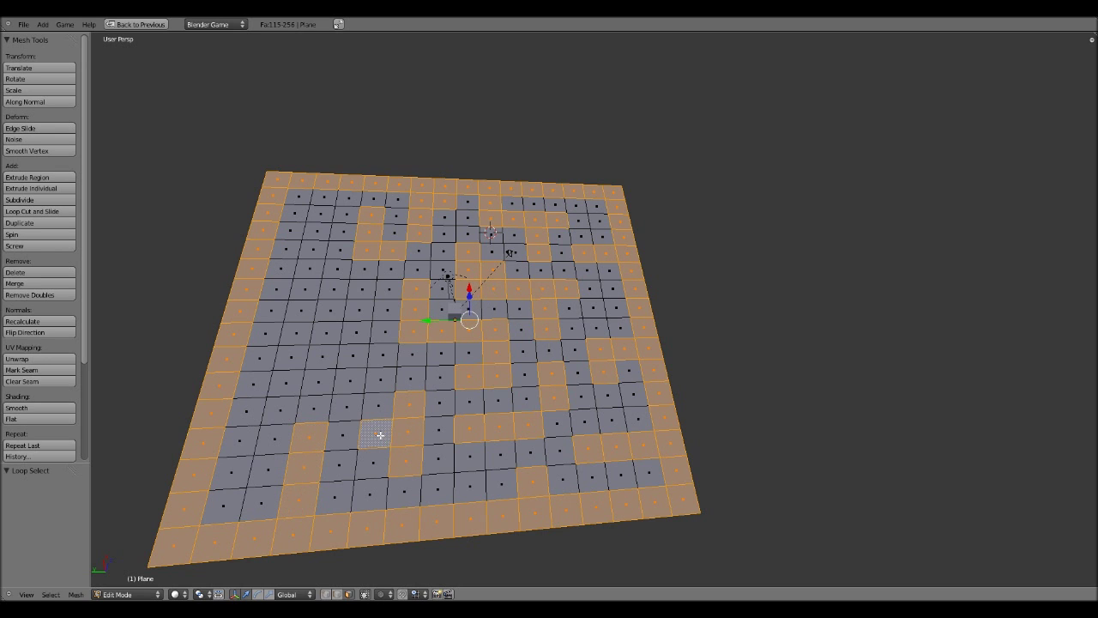
right_click(371, 463, "shift")
Step: Cap the near-left column with a side face and extend the neighbouring column until it joins the central hook
middle_click_drag(368, 438, 398, 452)
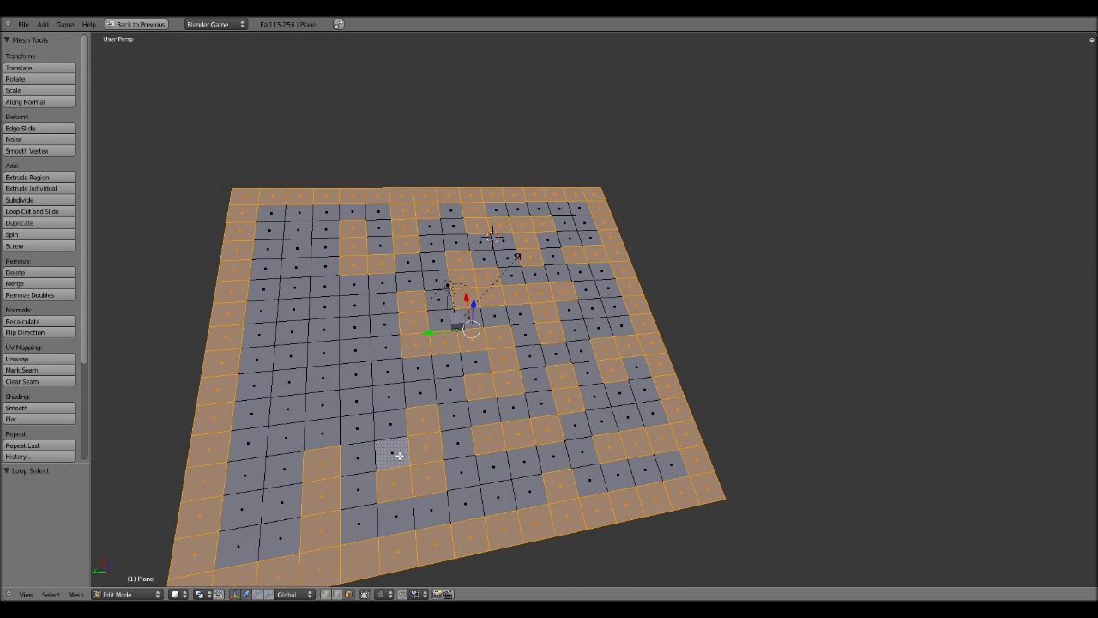
right_click(361, 430, "shift")
right_click(334, 426, "shift")
right_click(412, 390, "shift")
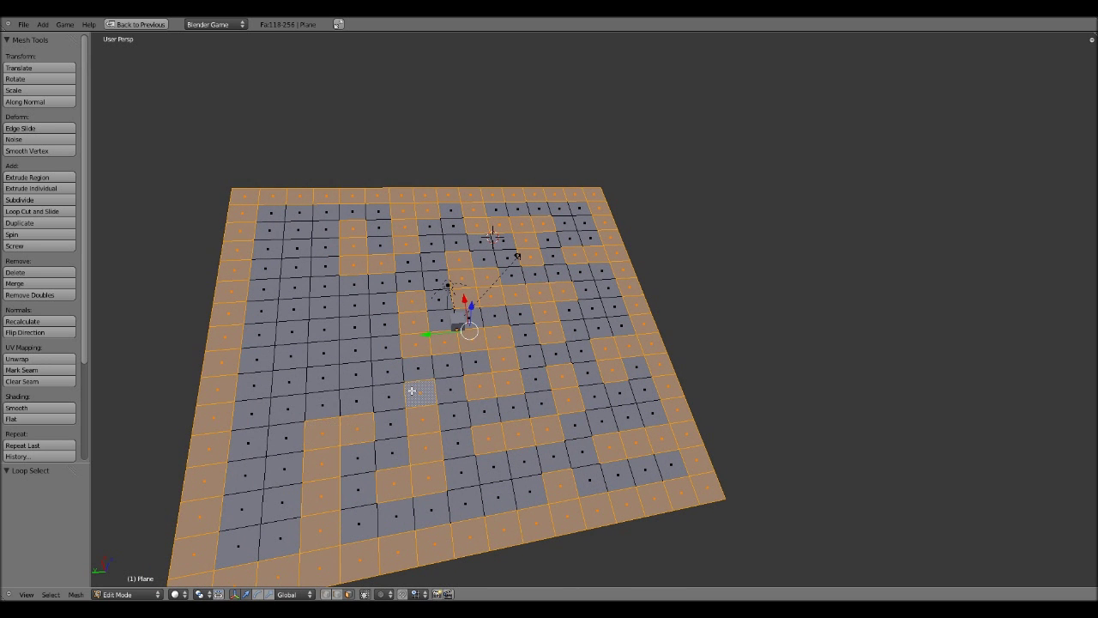
middle_click_drag(450, 395, 453, 407)
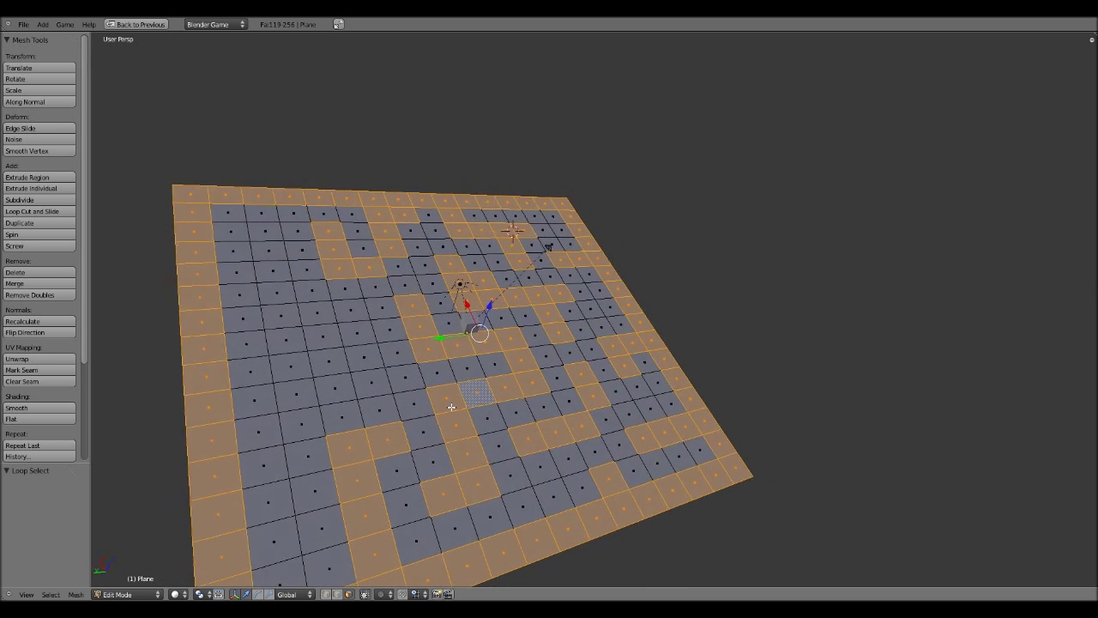
Step: Select the remaining wall faces in the plane's left part, with branches off the left border and a small block near the far corner
scroll(444, 403, "down", 2)
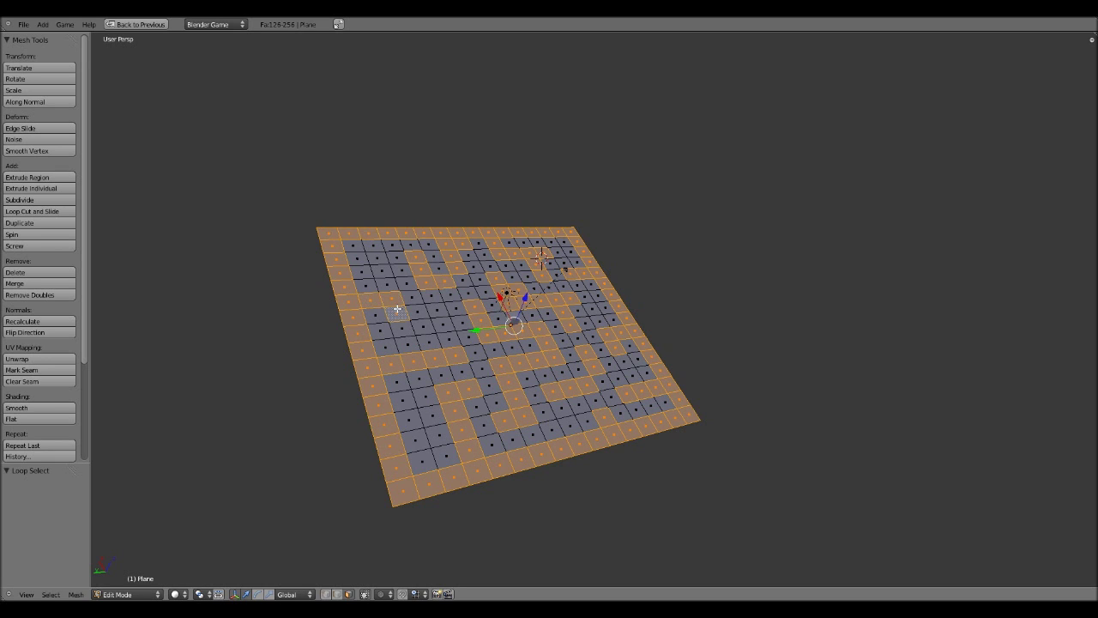
right_click(402, 328, "shift")
middle_click_drag(402, 328, 431, 414)
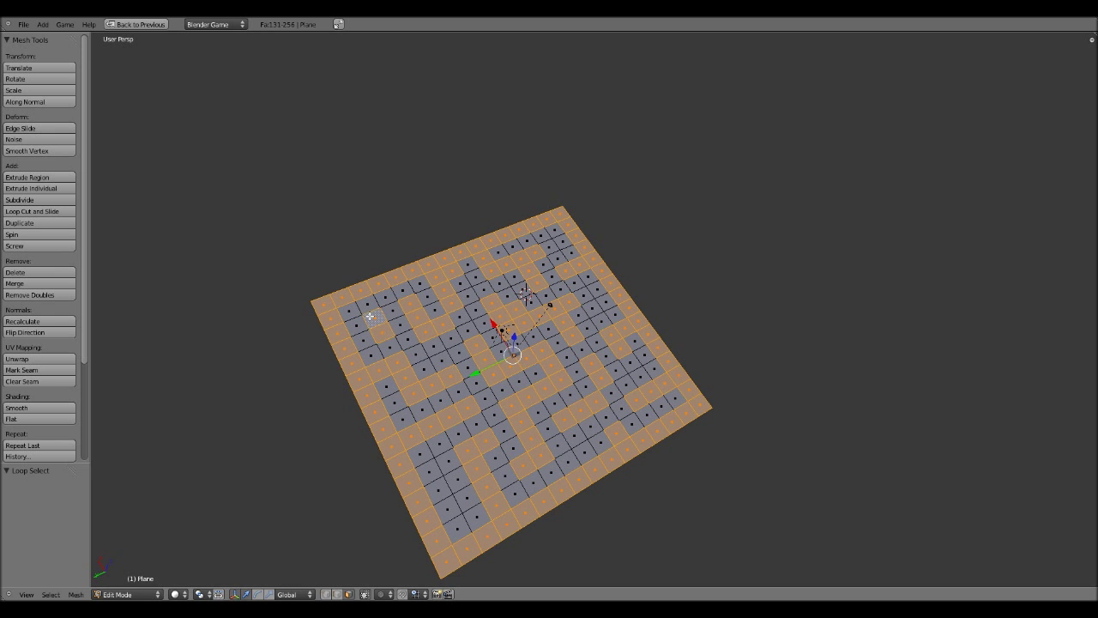
middle_click_drag(478, 386, 441, 374)
scroll(568, 382, "down", 4)
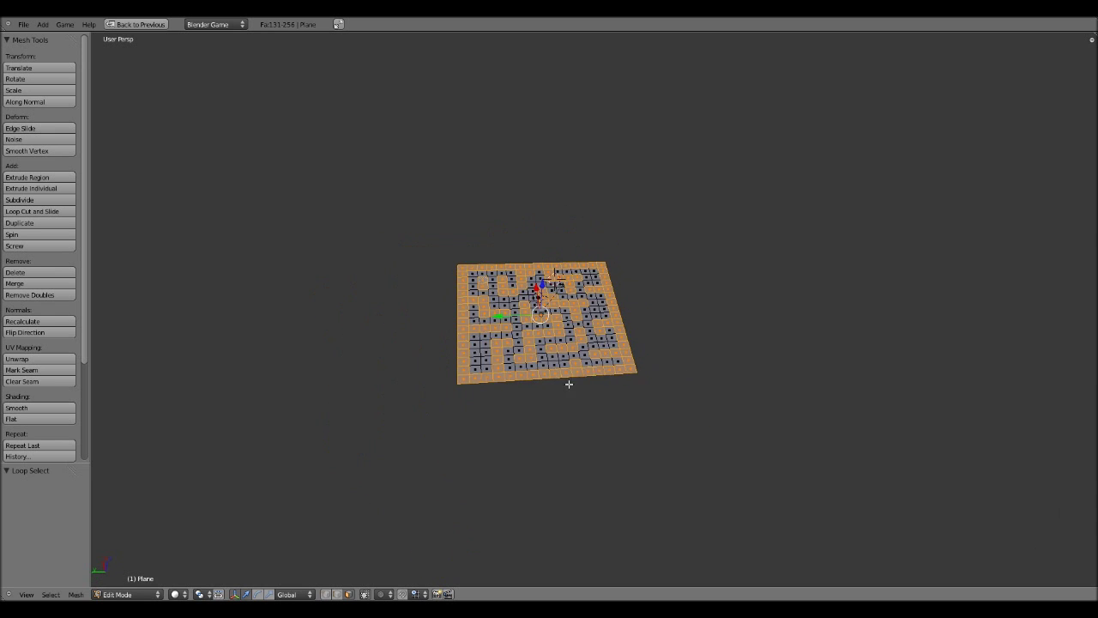
scroll(522, 370, "up", 4)
middle_click_drag(569, 383, 617, 366)
scroll(512, 369, "down", 2)
scroll(571, 392, "up", 4)
scroll(571, 392, "down", 4)
scroll(589, 397, "up", 4)
scroll(588, 397, "down", 4)
scroll(549, 394, "up", 4)
scroll(549, 395, "down", 3)
scroll(577, 410, "up", 3)
scroll(576, 410, "down", 3)
scroll(600, 365, "up", 4)
scroll(622, 365, "down", 3)
Step: Try to extrude the selected border and interior faces upward into maze walls
key("e")
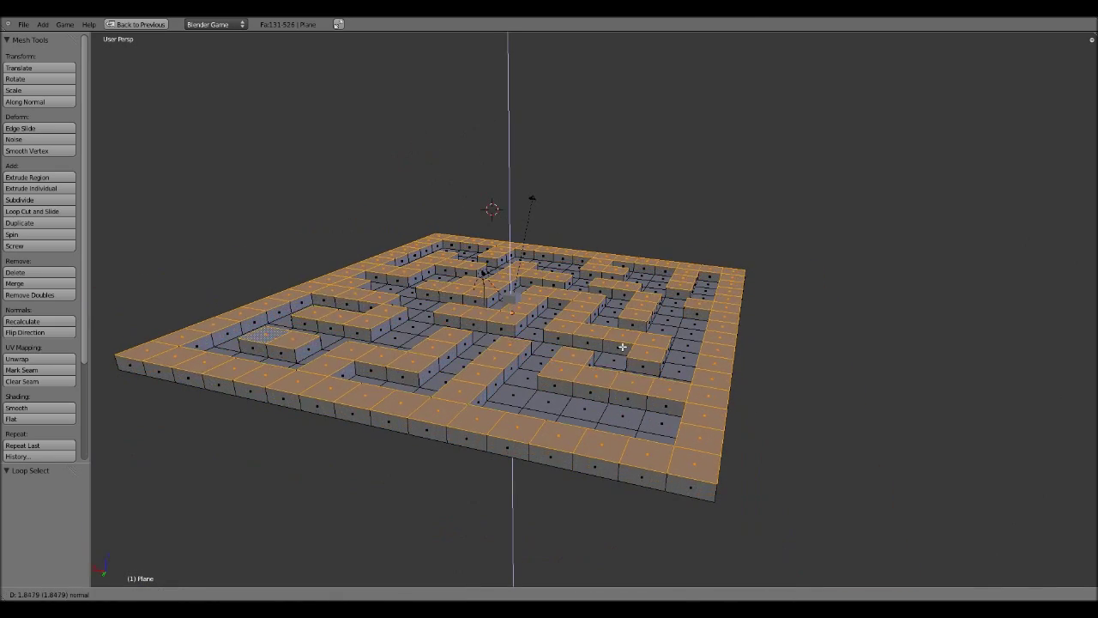
right_click(634, 337)
middle_click_drag(561, 406, 616, 394)
scroll(591, 392, "up", 2)
scroll(558, 386, "up", 3)
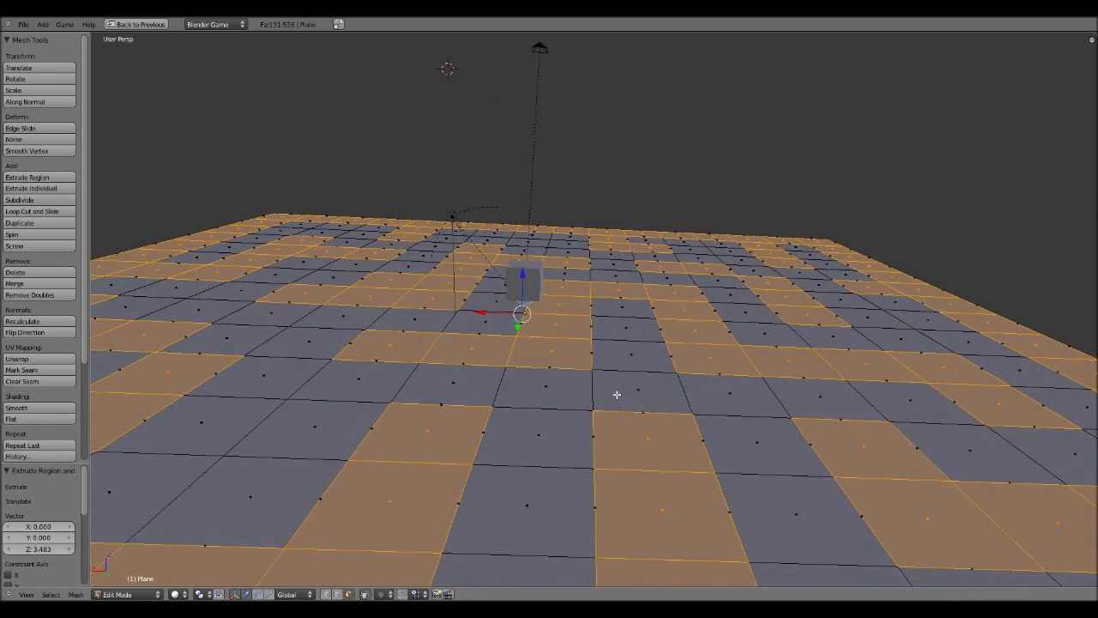
Step: Extrude the selected border and interior faces into maze walls and raise them 3.970 along Z
key("e")
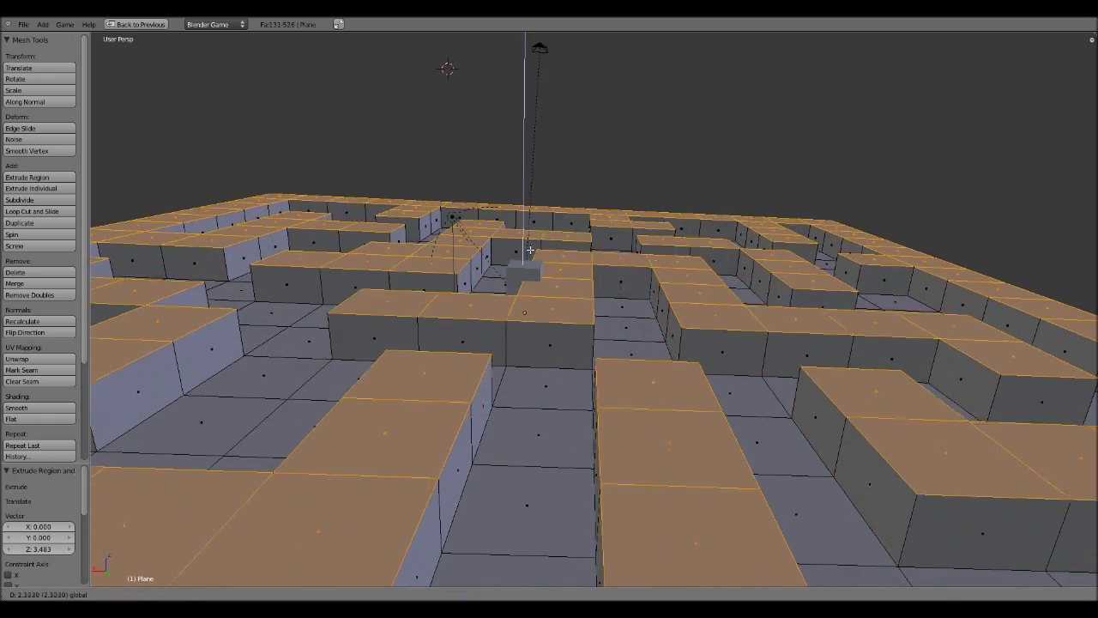
left_click_drag(540, 222, 539, 222)
scroll(557, 249, "down", 4)
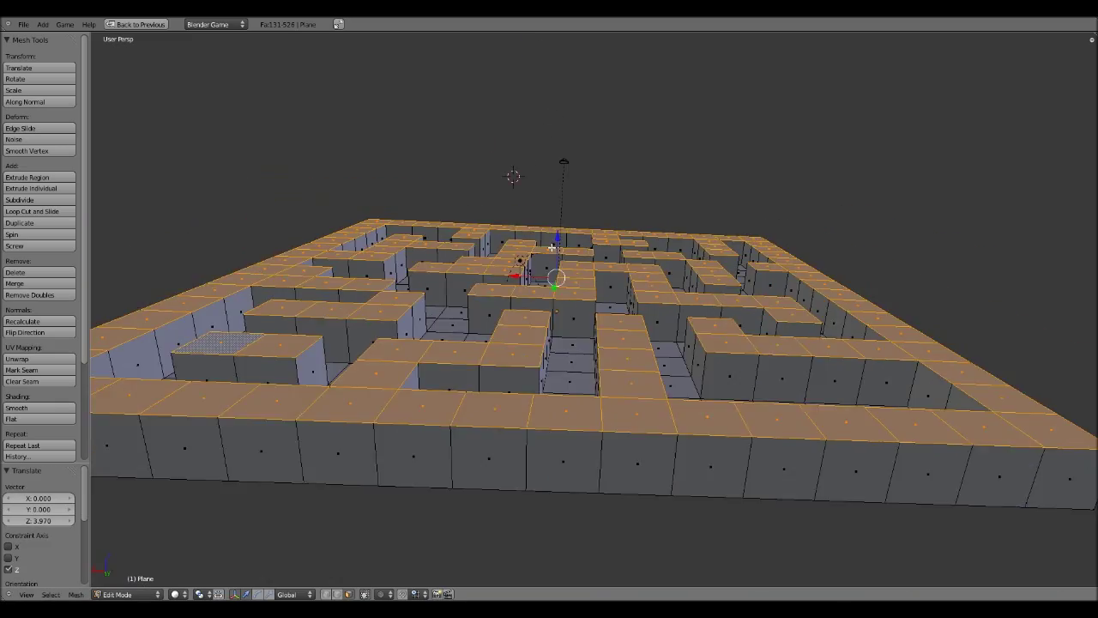
middle_click_drag(607, 309, 619, 270)
mouse_move(620, 263)
middle_mouse_down()
mouse_move(597, 327)
mouse_move(628, 405)
mouse_move(563, 398)
mouse_move(599, 370)
mouse_move(572, 406)
mouse_move(590, 402)
middle_mouse_up()
scroll(596, 331, "down", 2)
scroll(627, 406, "up", 3)
Step: Return to Object Mode, select the ball hidden inside the maze and shift it 1.572 along X
key("Tab")
scroll(600, 372, "up", 4)
key("z")
scroll(572, 407, "down", 2)
right_click(691, 330)
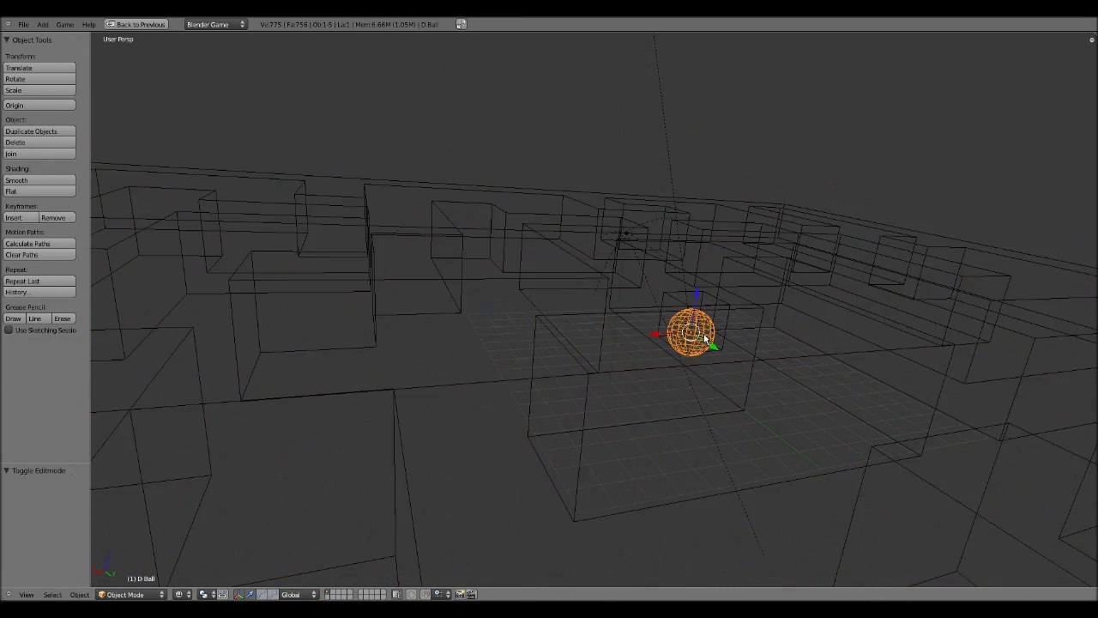
middle_click_drag(690, 330, 660, 346)
key("z")
left_click_drag(600, 435, 567, 440)
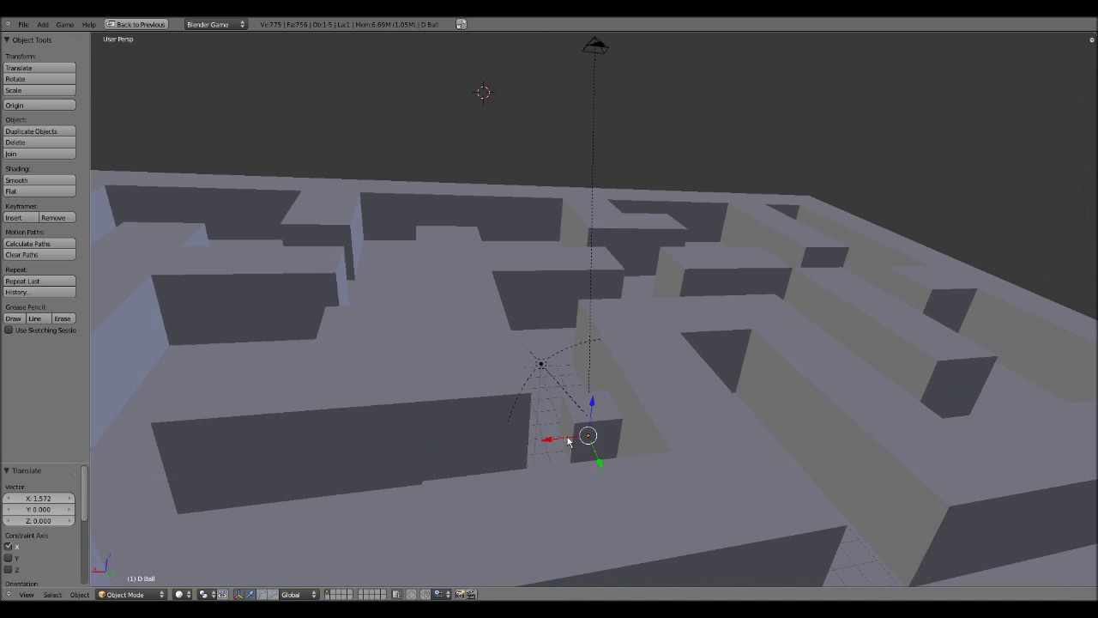
scroll(564, 441, "down", 5)
middle_click_drag(563, 438, 533, 404)
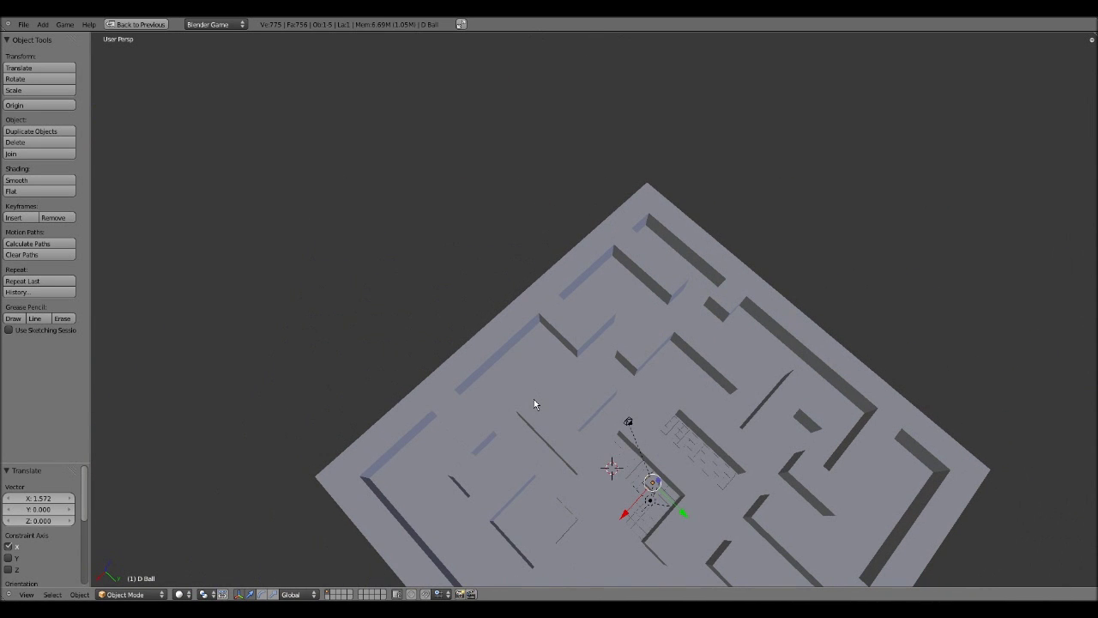
Step: Move the ball along Y and X from the maze's center to the enclosed recess beside the outer border
left_click_drag(684, 513, 563, 381)
middle_click_drag(563, 381, 779, 402)
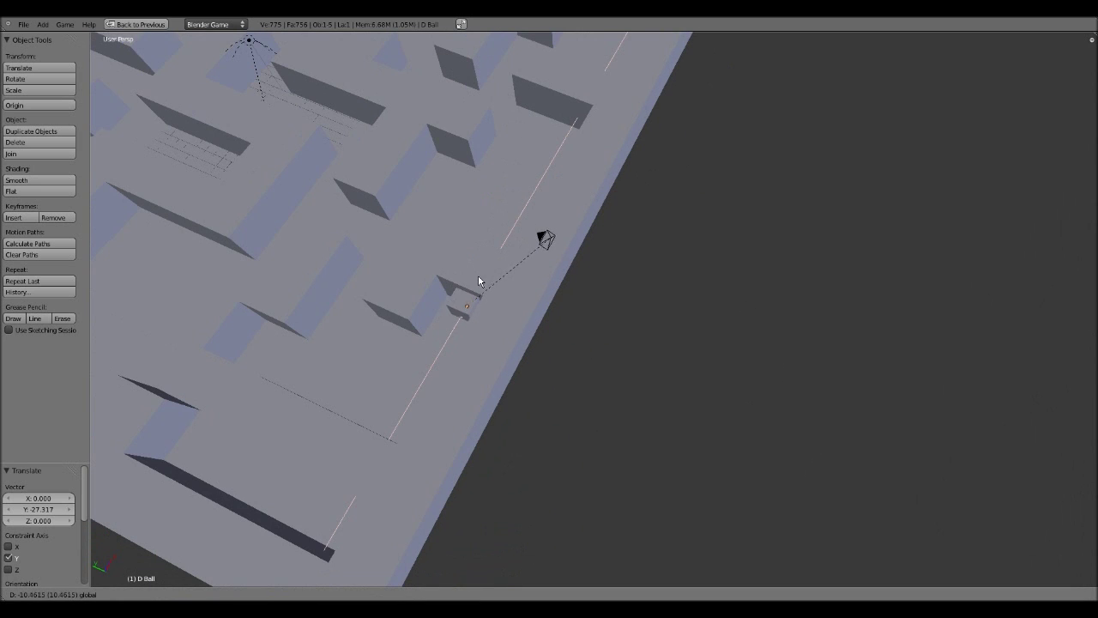
middle_click_drag(441, 326, 541, 467)
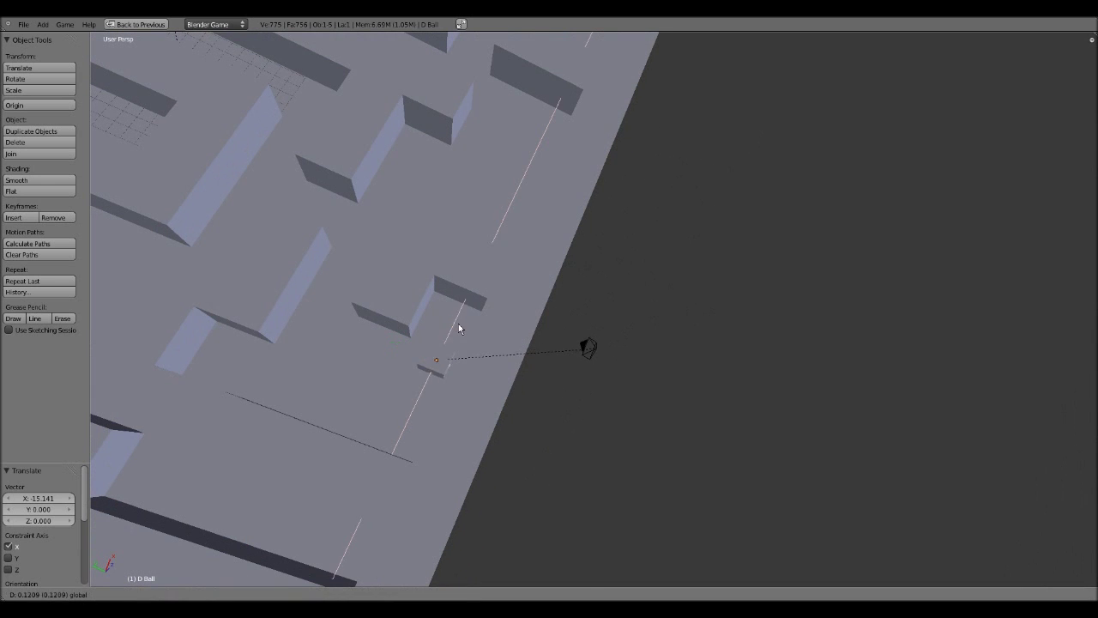
left_click_drag(499, 258, 502, 253)
middle_click_drag(506, 300, 502, 201)
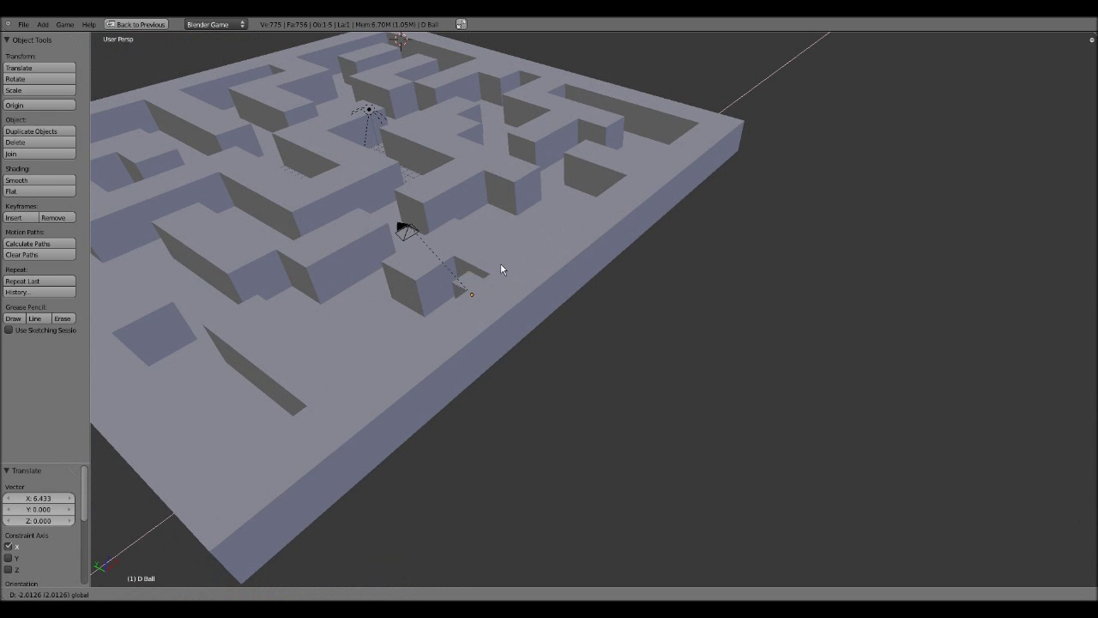
middle_click_drag(422, 309, 491, 318)
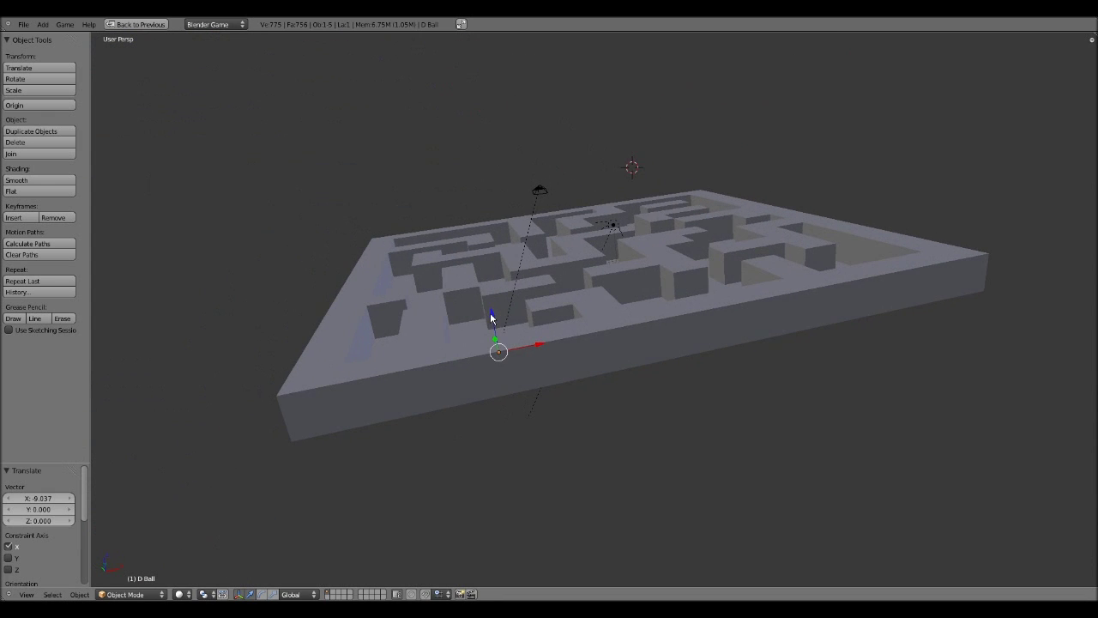
Step: Fine-tune the ball's position in the recess near the border, including moves of 0.711 along Y and 1.452 along X
middle_click_drag(576, 337, 627, 387)
scroll(592, 389, "up", 3)
middle_click_drag(549, 390, 564, 440)
middle_click_drag(565, 440, 704, 537, "shift")
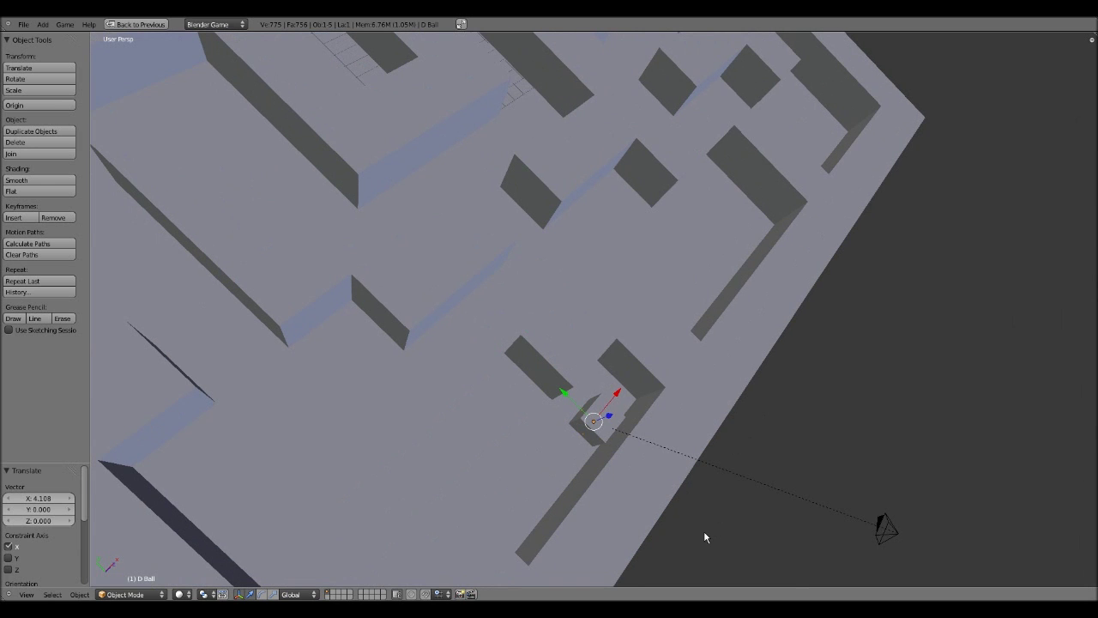
key("g")
key("x")
middle_click_drag(562, 392, 508, 371)
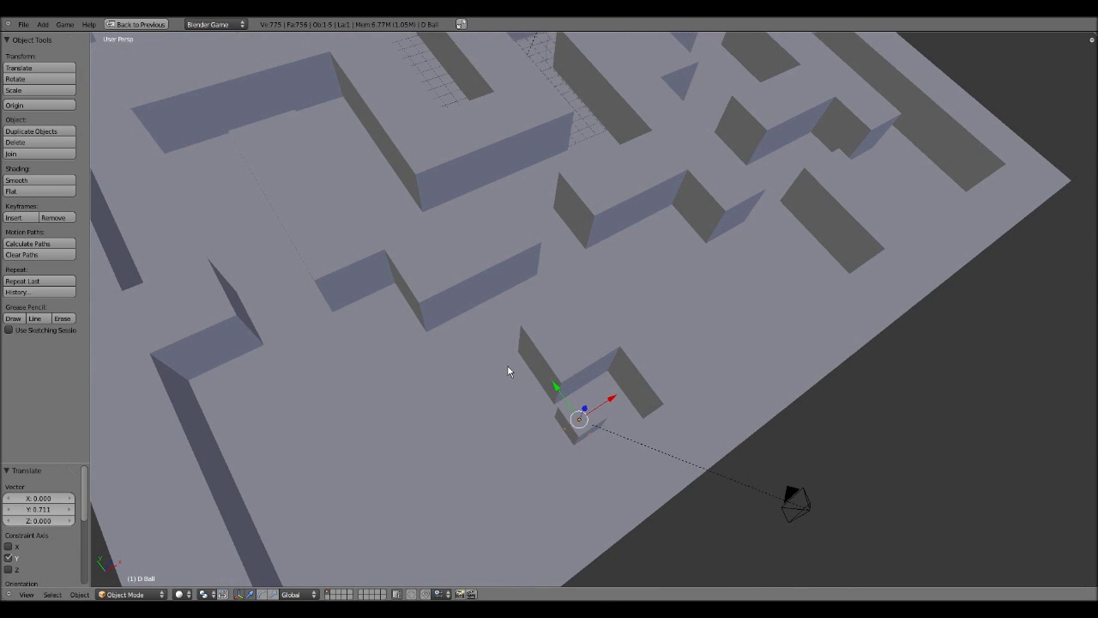
left_click_drag(632, 388, 630, 388)
Step: Display the maze scene in textured viewport shading
mouse_move(630, 417)
middle_mouse_down()
mouse_move(547, 283)
mouse_move(653, 382)
mouse_move(708, 414)
mouse_move(617, 288)
mouse_move(440, 340)
middle_mouse_up()
scroll(557, 307, "down", 4)
scroll(548, 284, "up", 4)
scroll(652, 380, "down", 3)
scroll(710, 392, "up", 4)
scroll(441, 339, "down", 5)
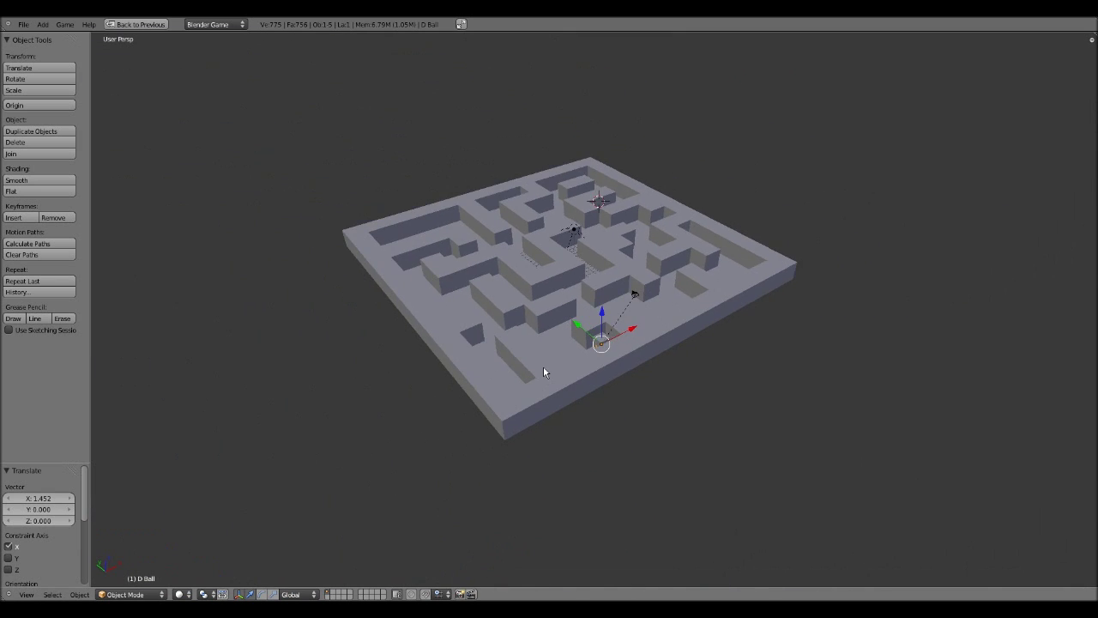
key("alt+z")
mouse_move(543, 369)
middle_mouse_down()
mouse_move(705, 374)
mouse_move(628, 428)
mouse_move(446, 378)
mouse_move(418, 337)
middle_mouse_up()
scroll(703, 374, "down", 4)
scroll(446, 378, "up", 4)
Step: Select the maze plane, restore the full layout and try Collision Bounds in its physics settings, leaving them off
right_click(446, 409)
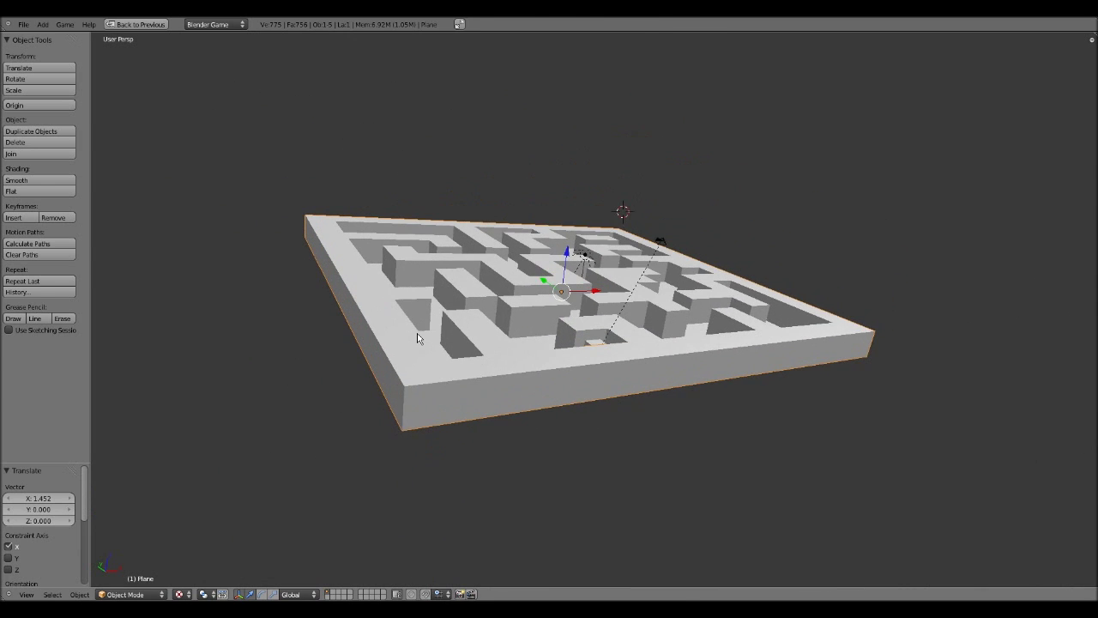
key("ctrl+Up")
left_click(851, 269)
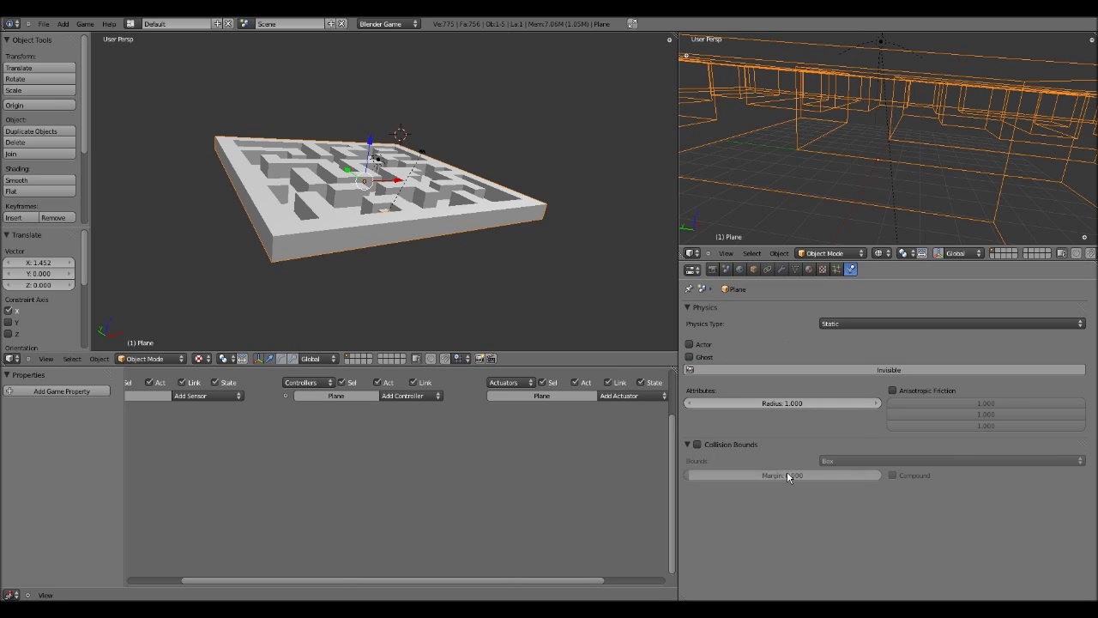
left_click(701, 442)
left_click(704, 444)
Step: View the maze through the camera in a maximized 3D viewport
middle_click_drag(508, 315, 408, 221)
scroll(455, 270, "up", 4)
scroll(523, 236, "down", 3)
scroll(409, 221, "up", 4)
scroll(410, 221, "down", 4)
middle_click_drag(494, 198, 701, 399)
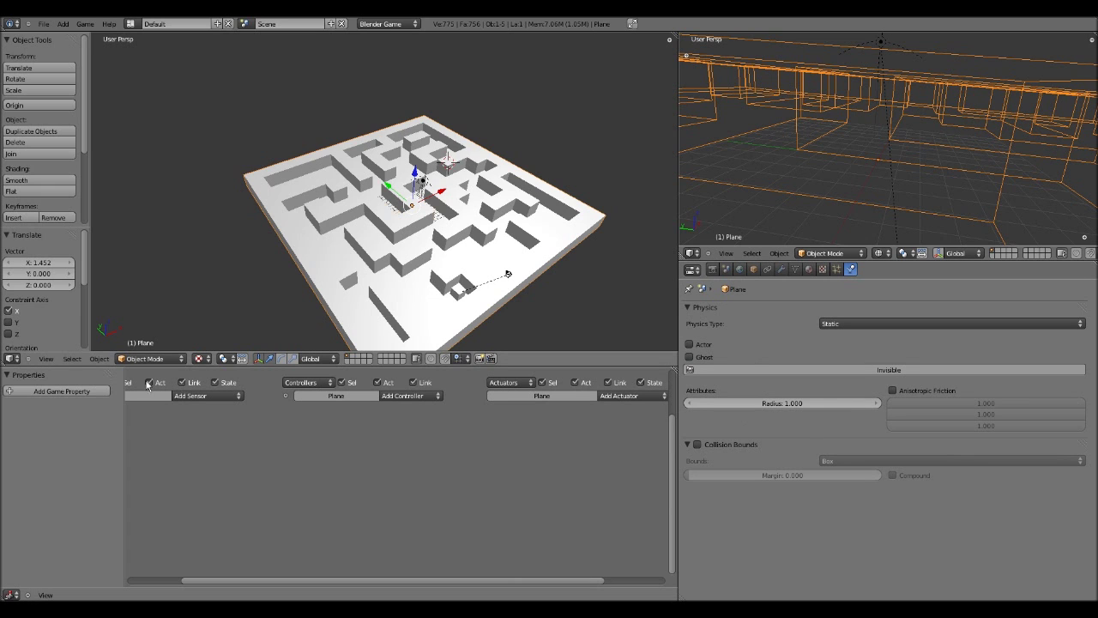
left_click(42, 360)
left_click(97, 314)
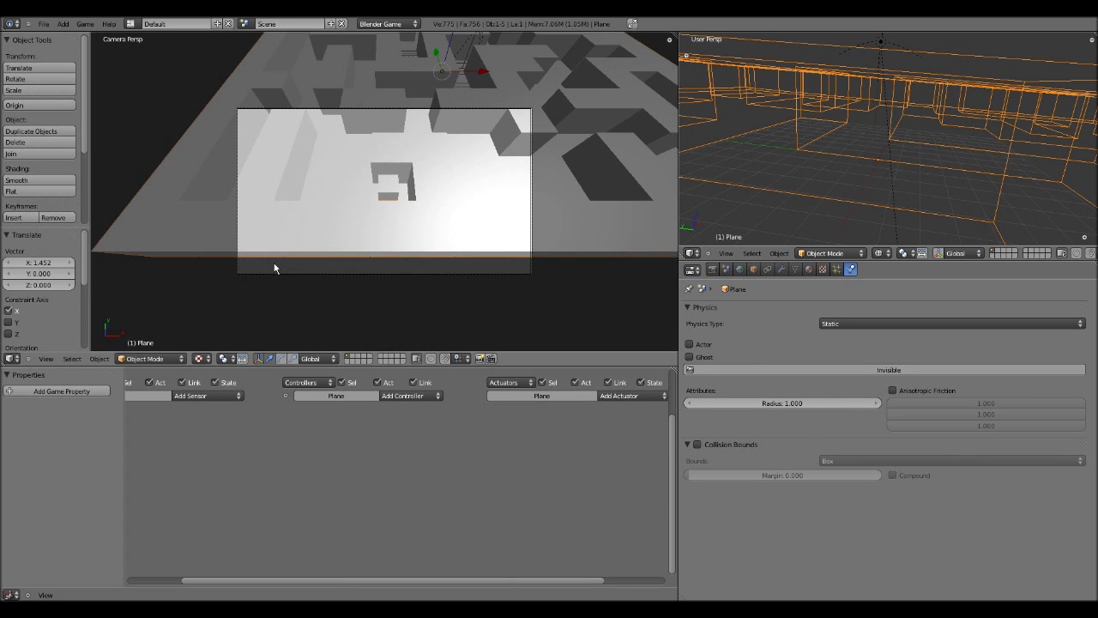
key("ctrl+Up")
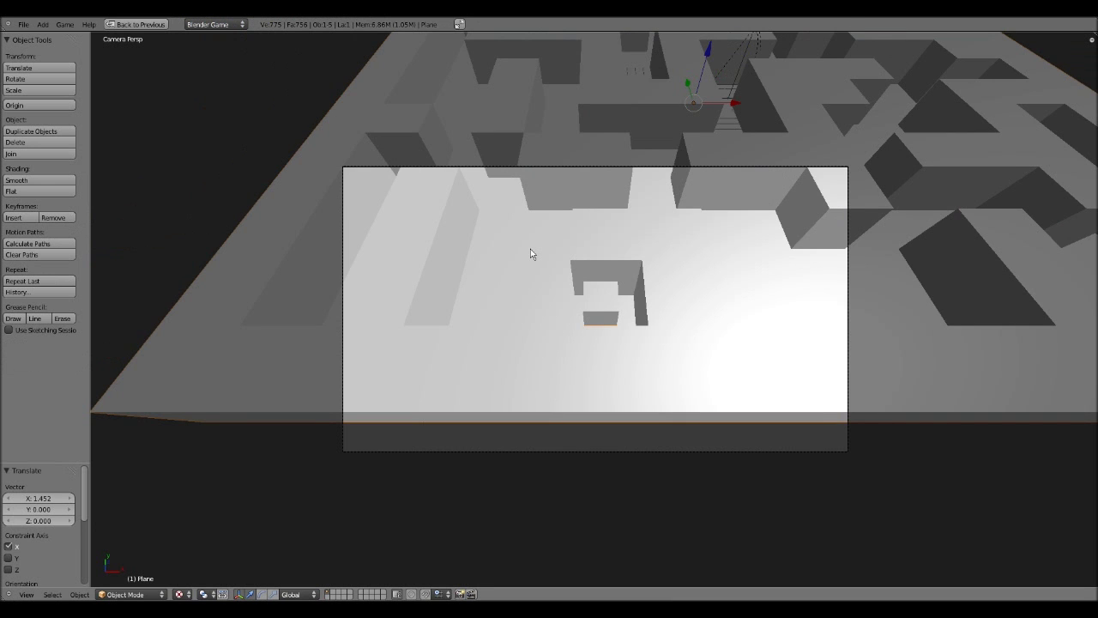
Step: Run the game, steer the ball left and forward through the maze corridors, and stop the game
key("p")
key("Left")
key("Up")
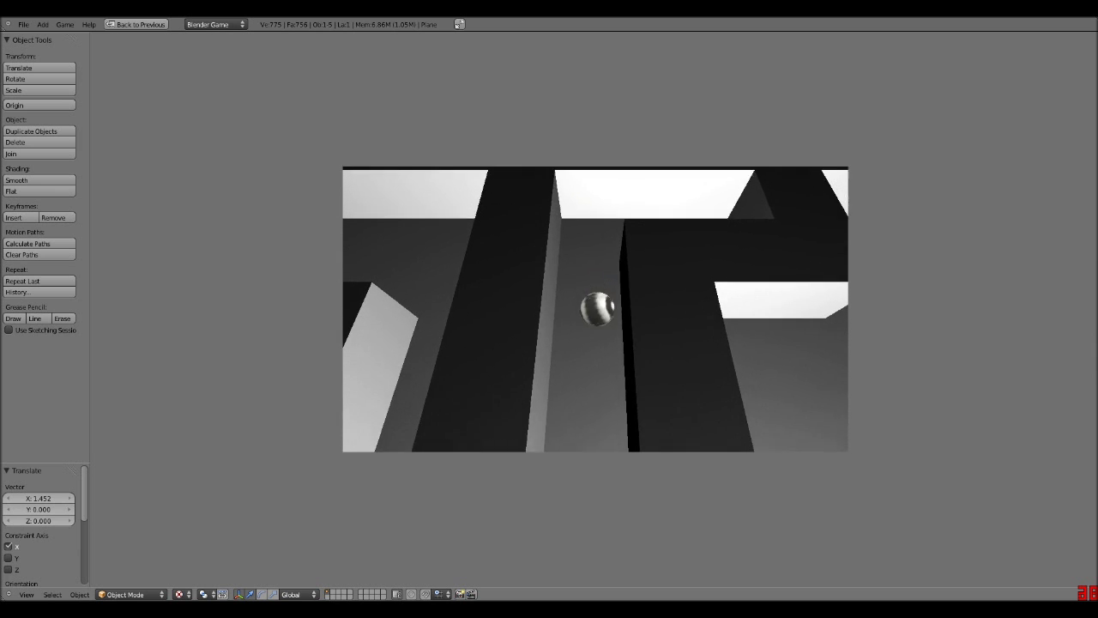
key("Escape")
scroll(561, 254, "down", 2)
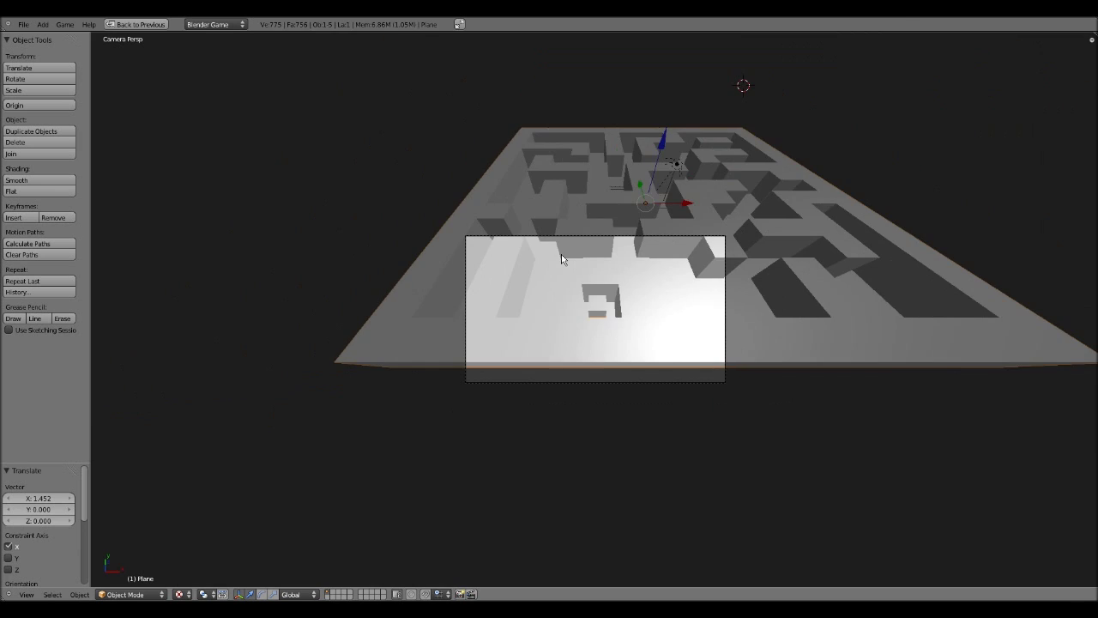
middle_click_drag(561, 254, 455, 277)
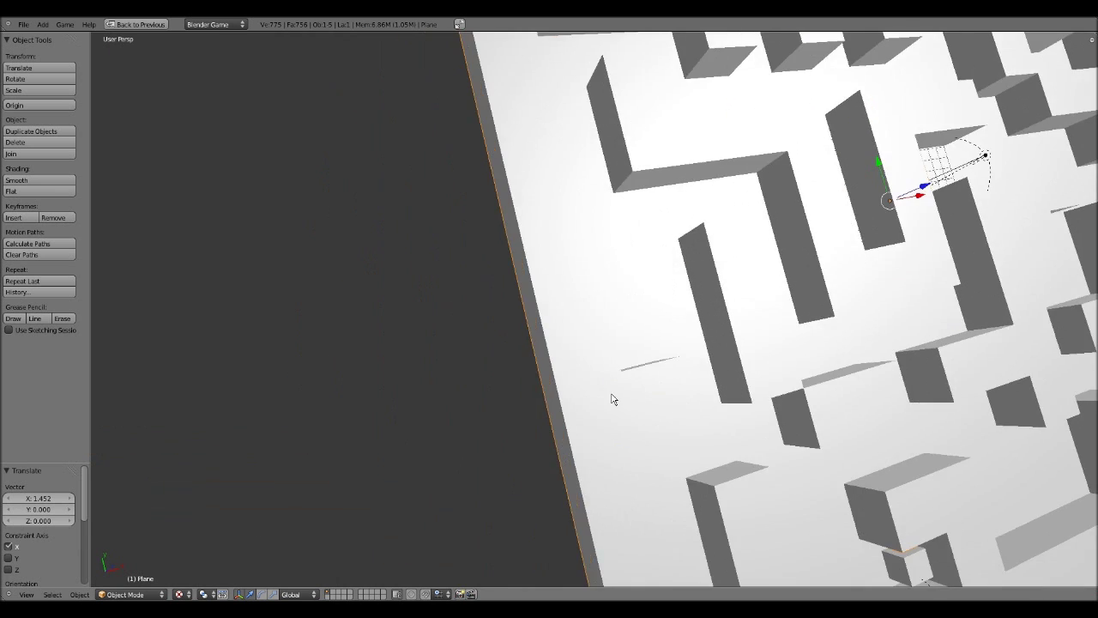
scroll(613, 399, "down", 5)
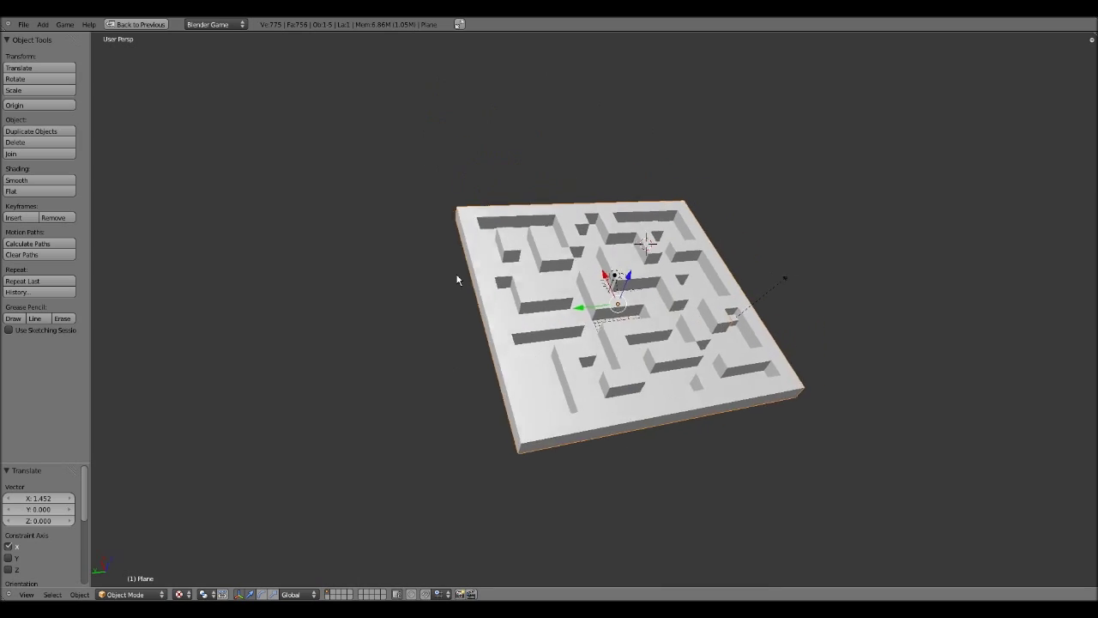
scroll(550, 334, "up", 4)
scroll(573, 350, "down", 4)
scroll(566, 302, "up", 2)
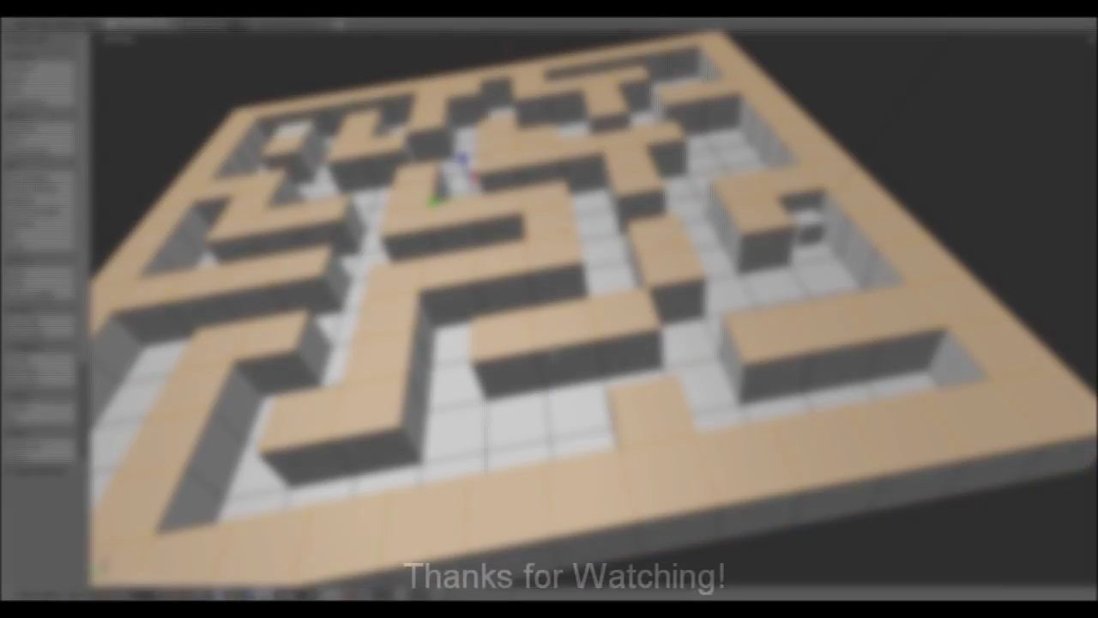